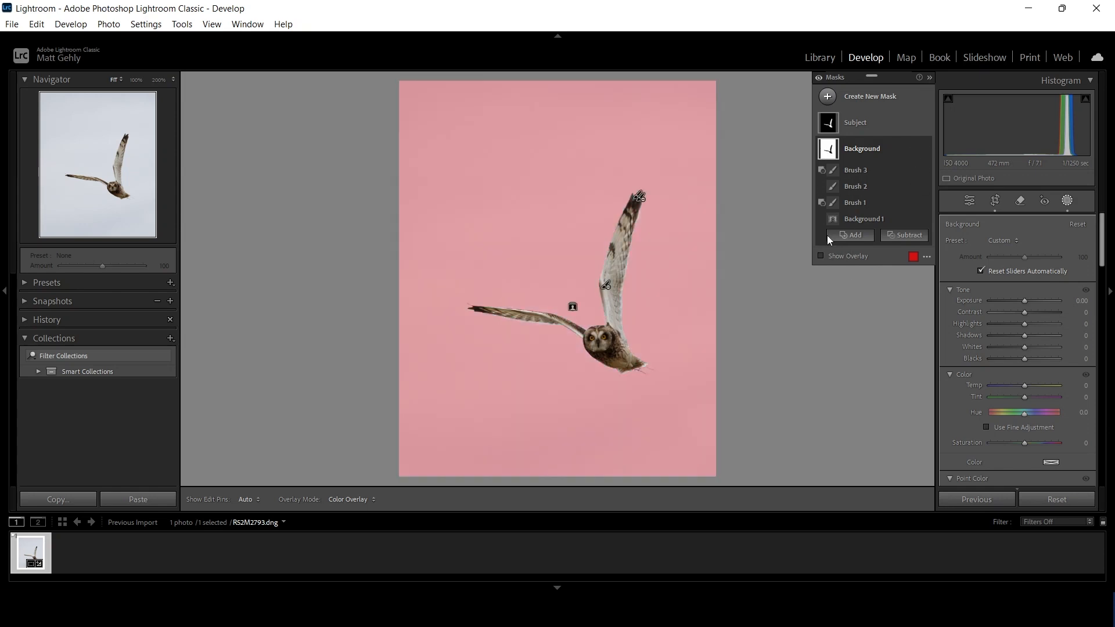
drag(1022, 323, 983, 323)
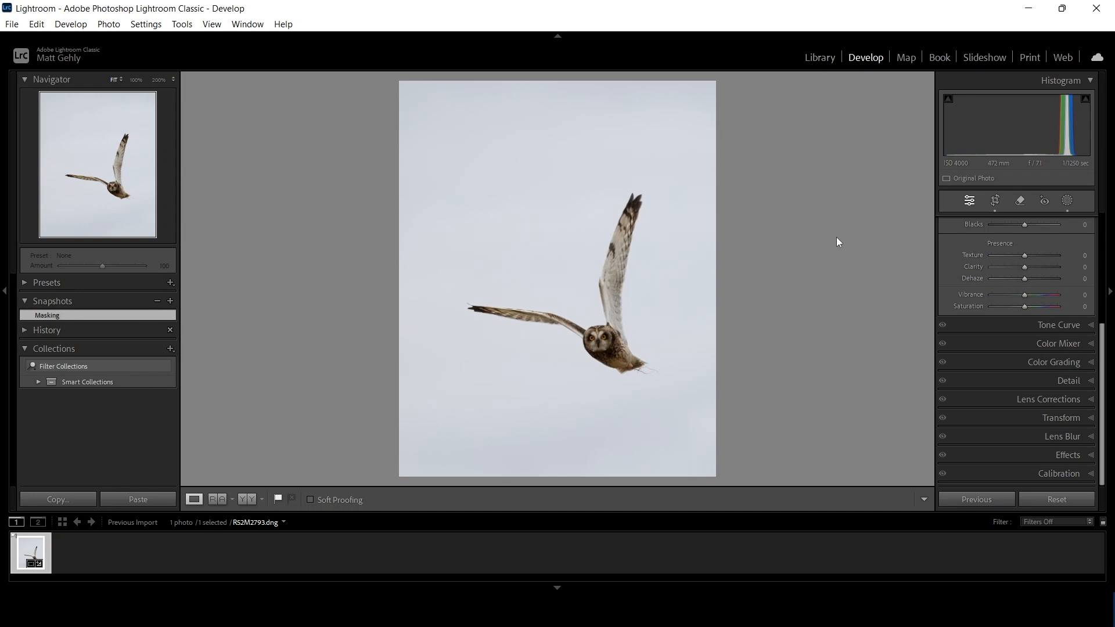
Open the masking tool and preview the overlays of the Background and Subject masks
click(1065, 201)
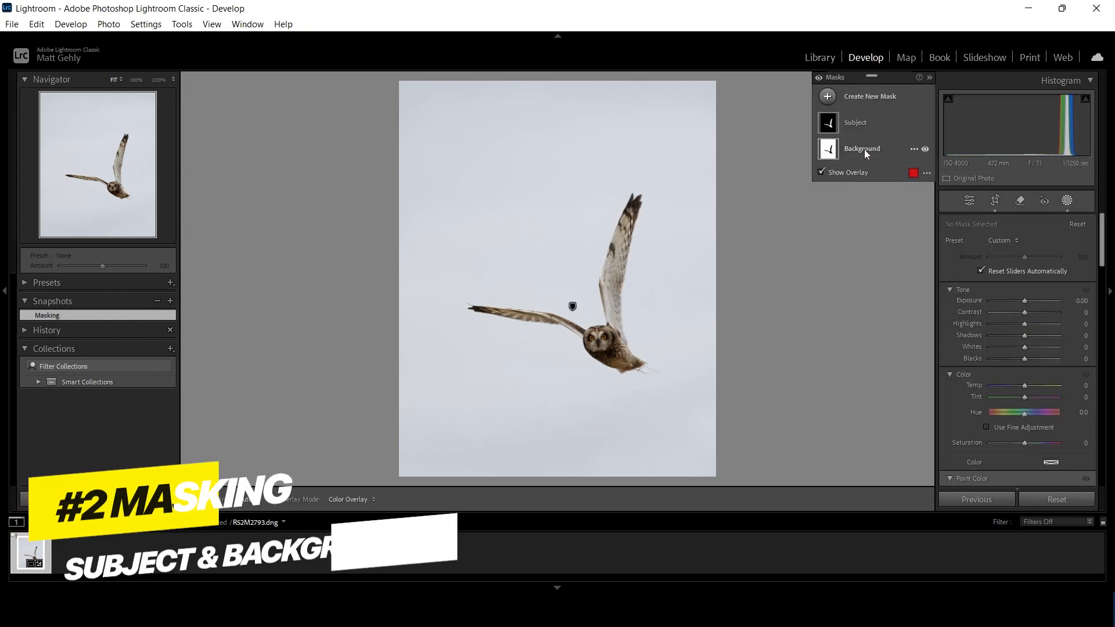
mouse_move(833, 151)
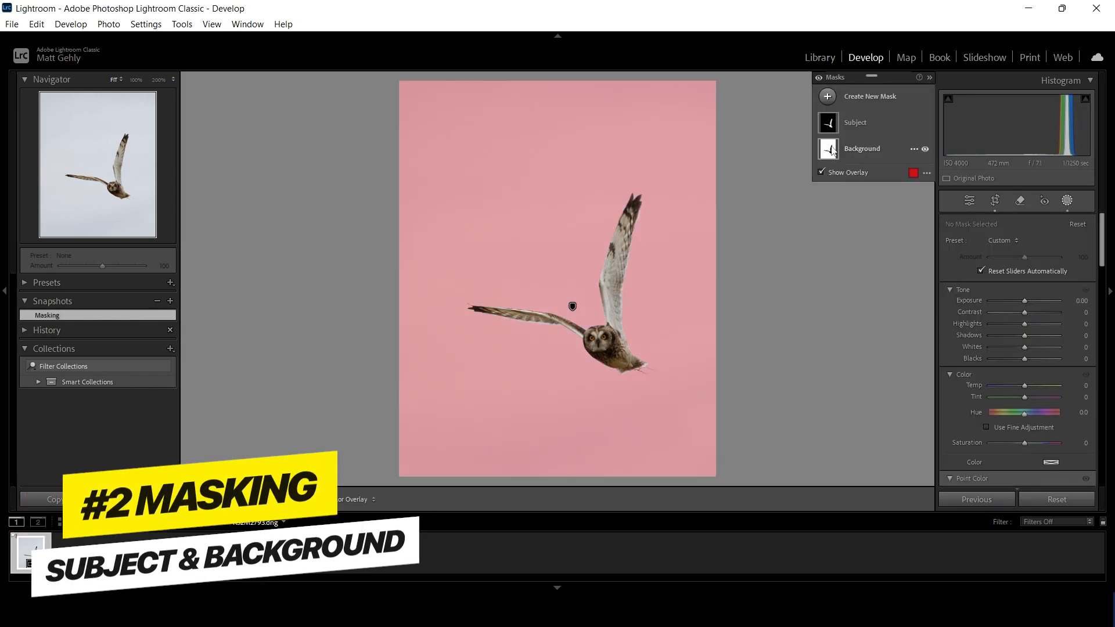
mouse_move(835, 126)
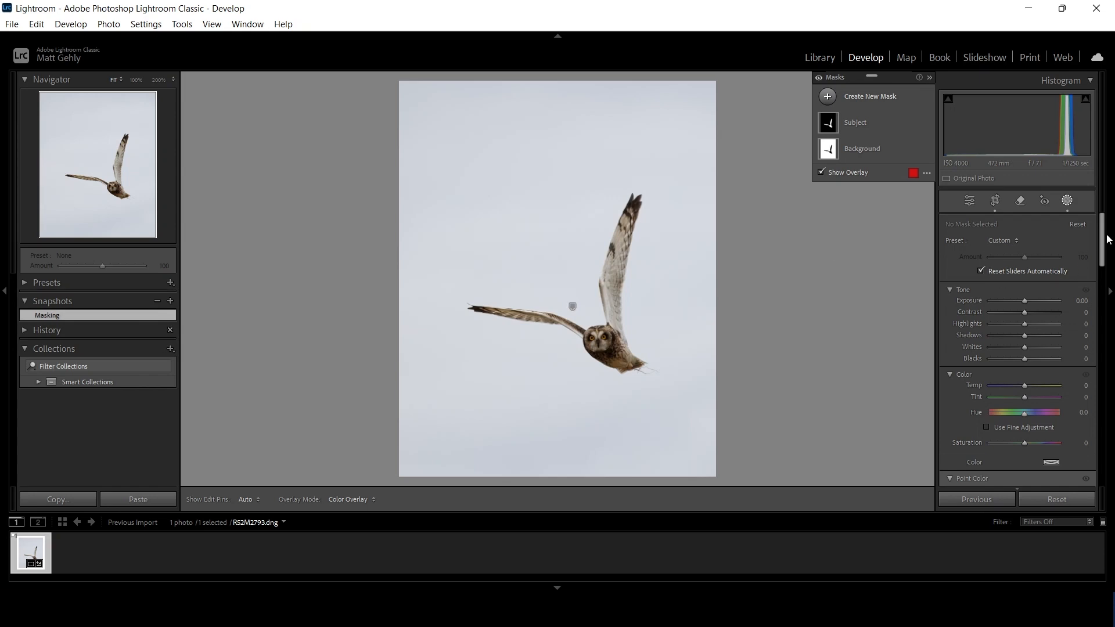
Set the luminance of the midtones to +62 in Color Grading
drag(1107, 239, 1098, 380)
click(1082, 362)
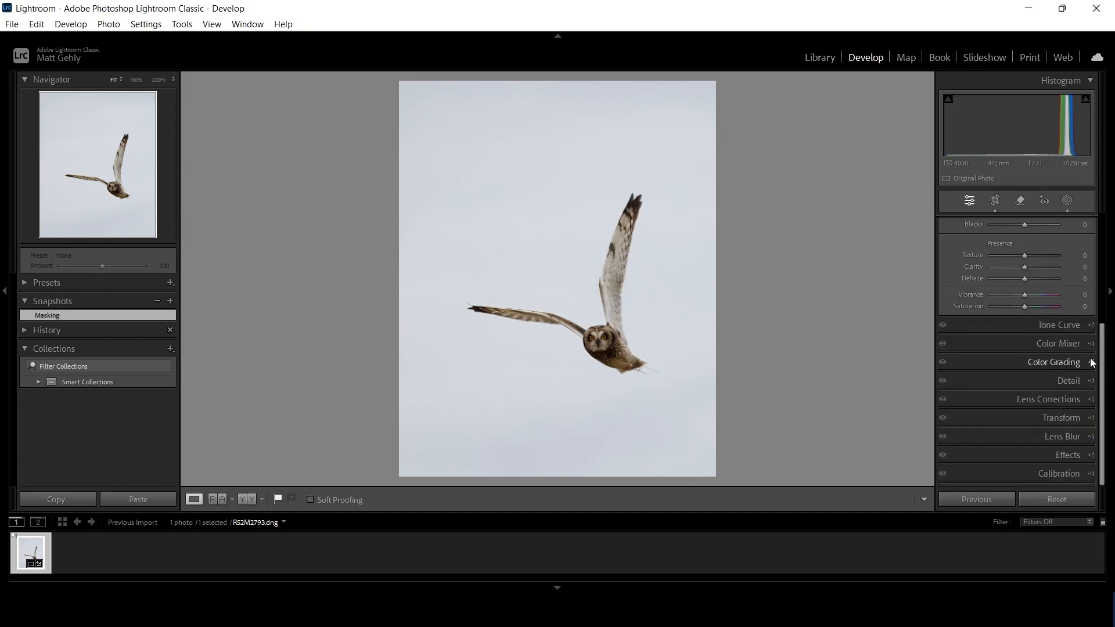
click(1091, 362)
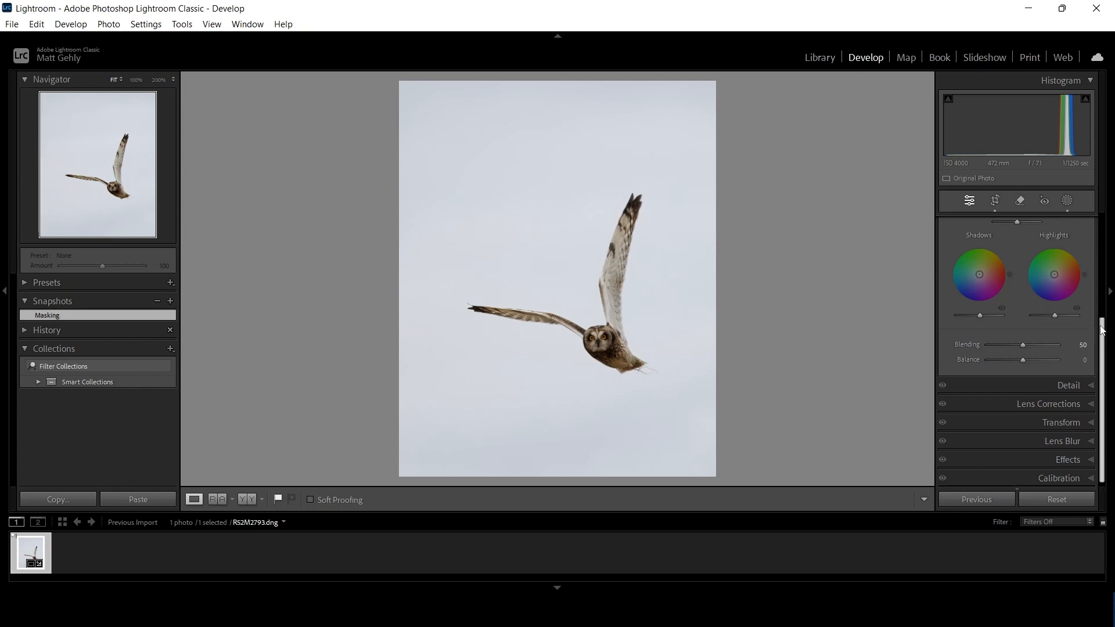
scroll(1102, 329, up, 5)
click(1032, 253)
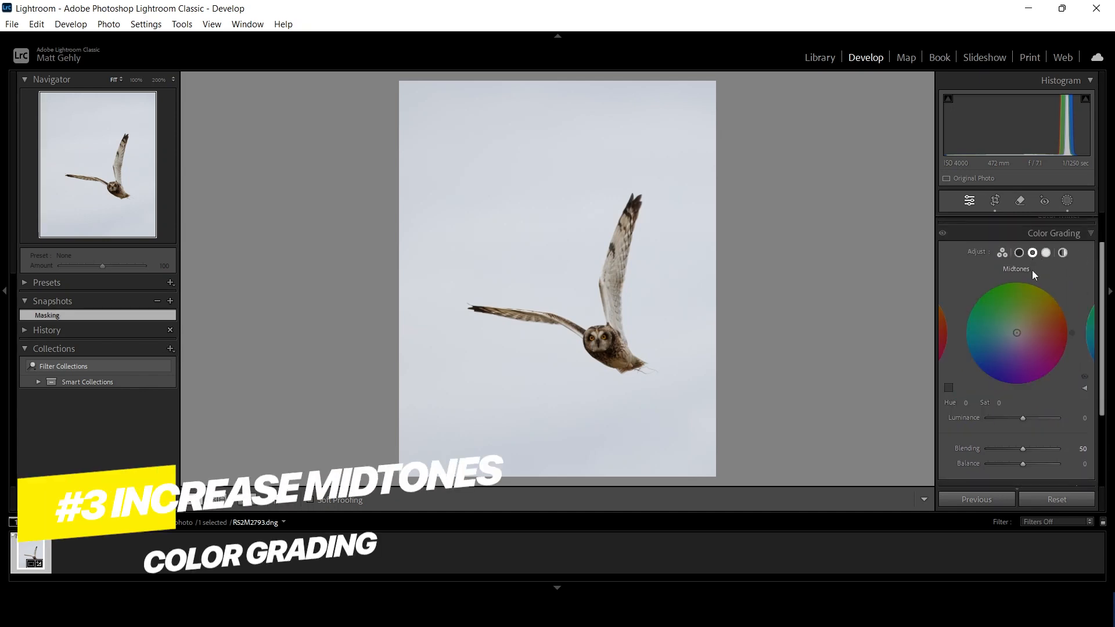
drag(1024, 417, 1044, 417)
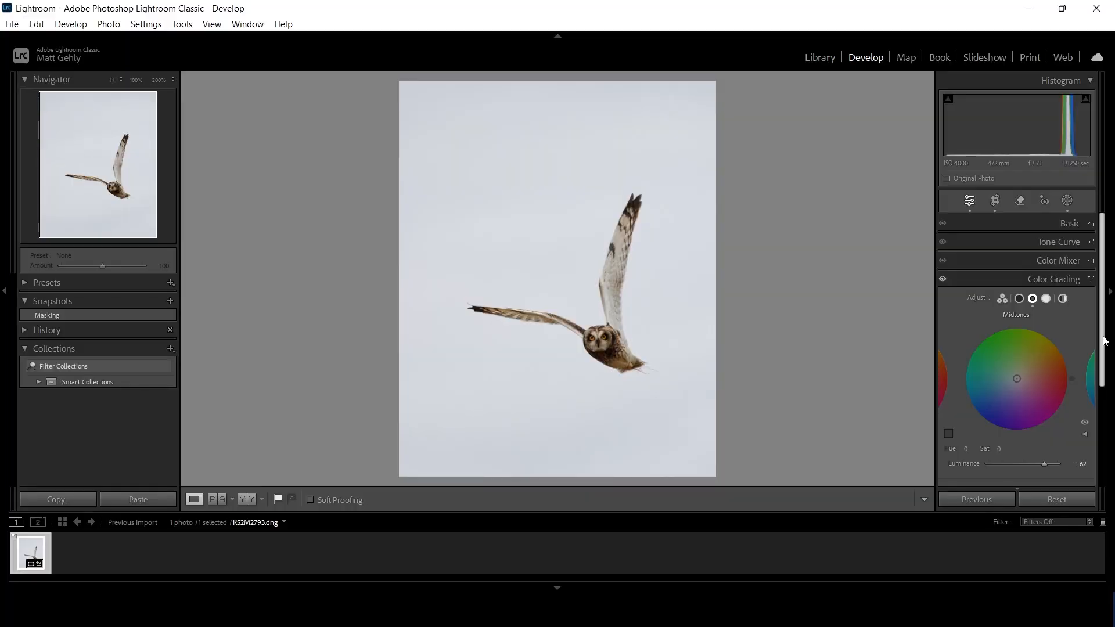
Select the Background mask, hide its overlay and set its Dehaze to 90
click(1069, 200)
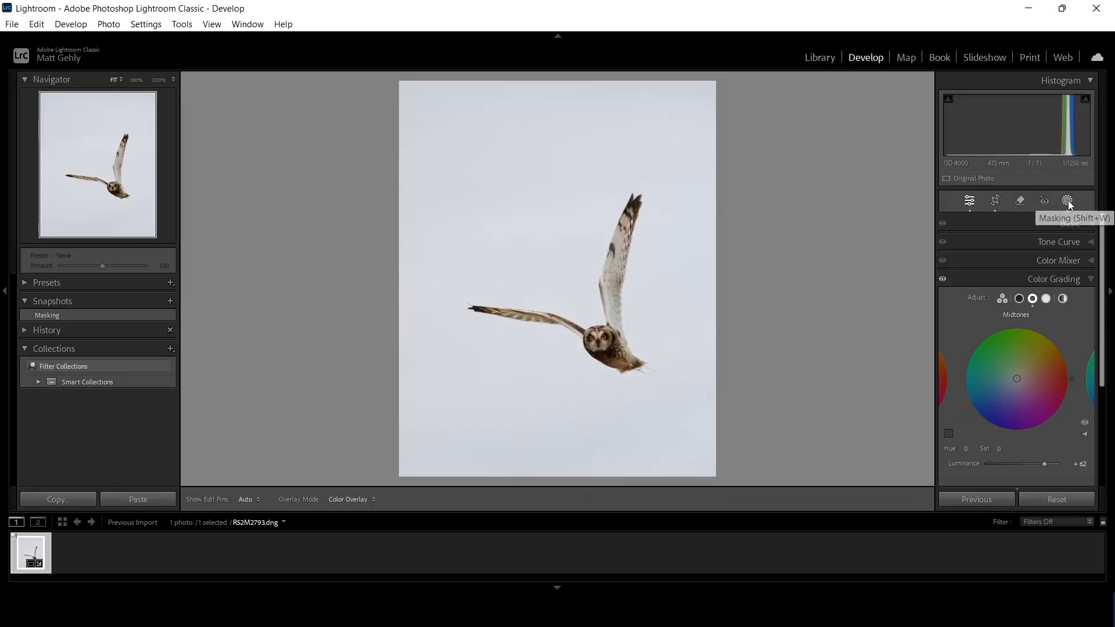
click(852, 146)
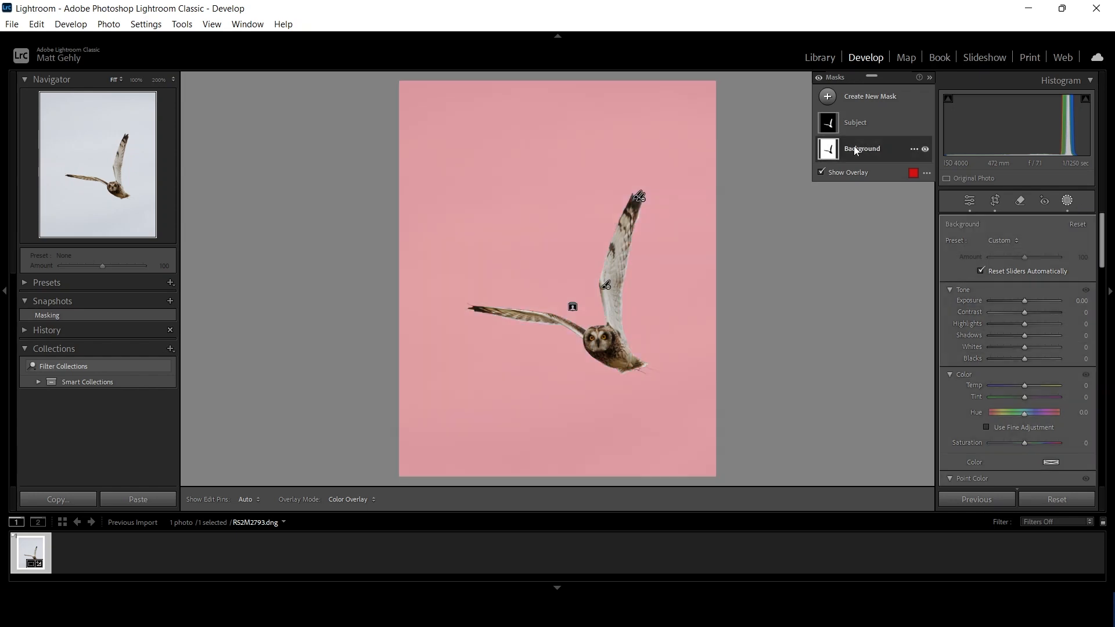
click(821, 173)
scroll(1101, 244, down, 1)
drag(1102, 244, 1103, 372)
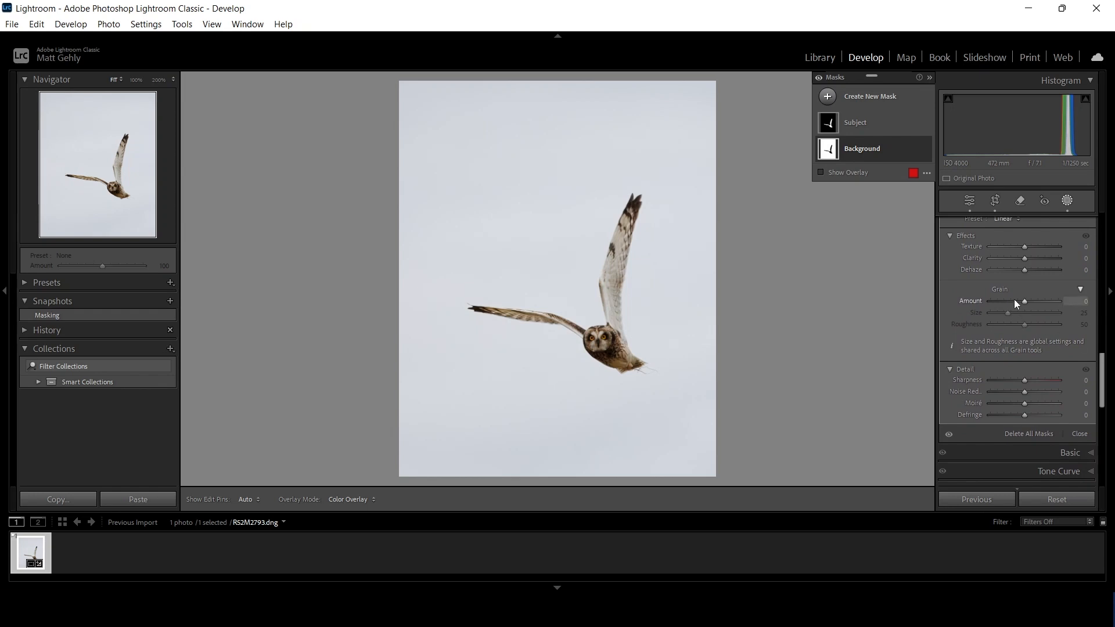
drag(1026, 271, 1054, 270)
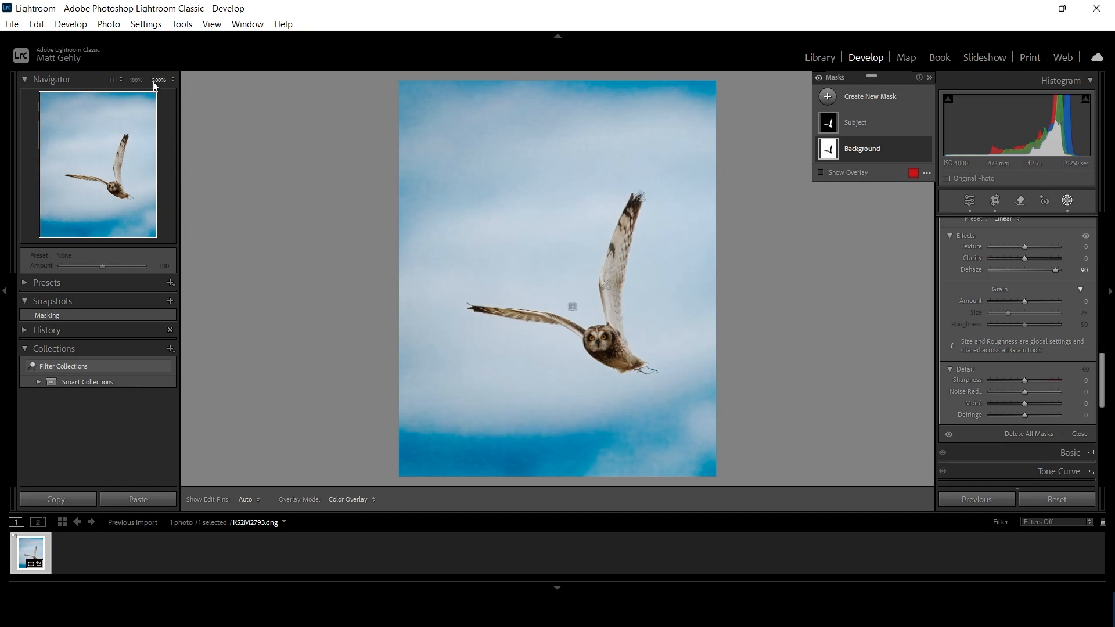
Inspect the sky near the photo's lower-left corner at 100% and set the Background mask's Texture to -100
click(137, 81)
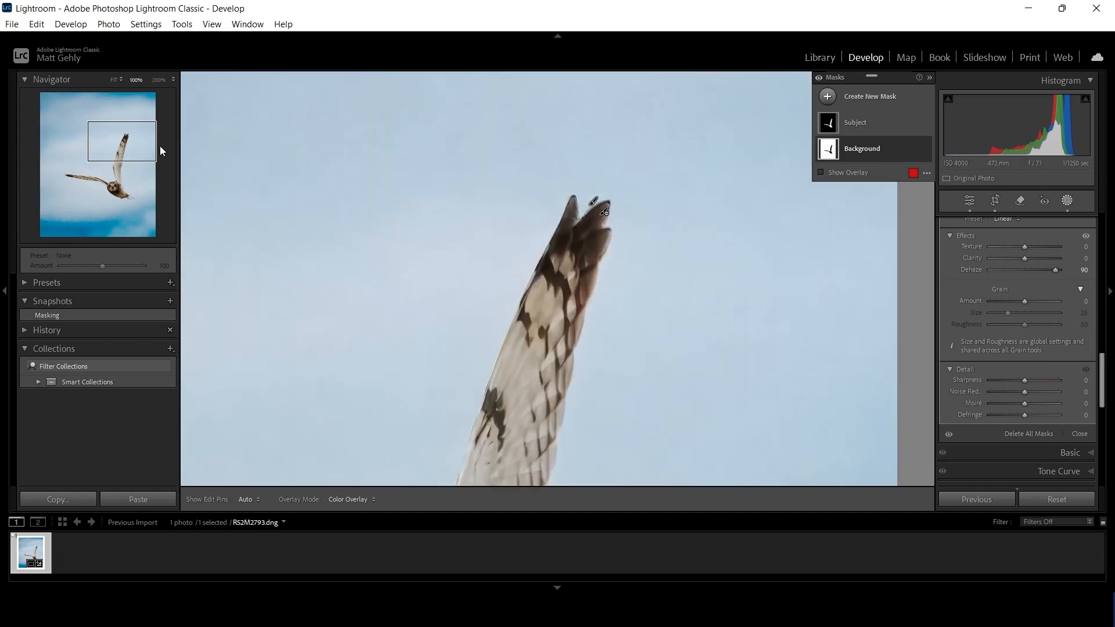
click(75, 219)
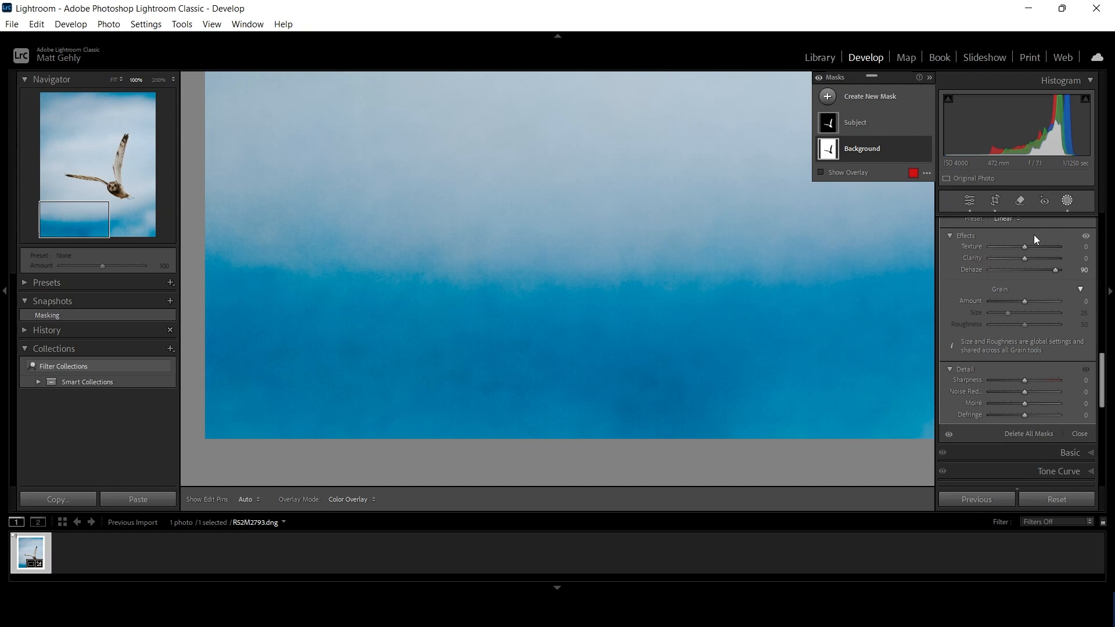
drag(1025, 245, 949, 253)
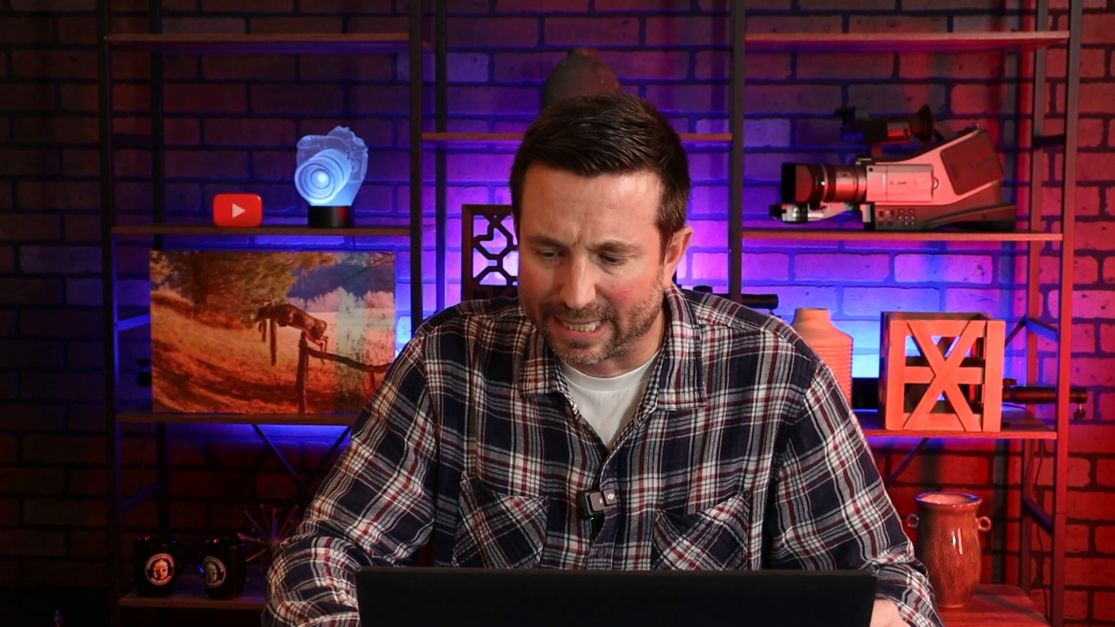
key(z)
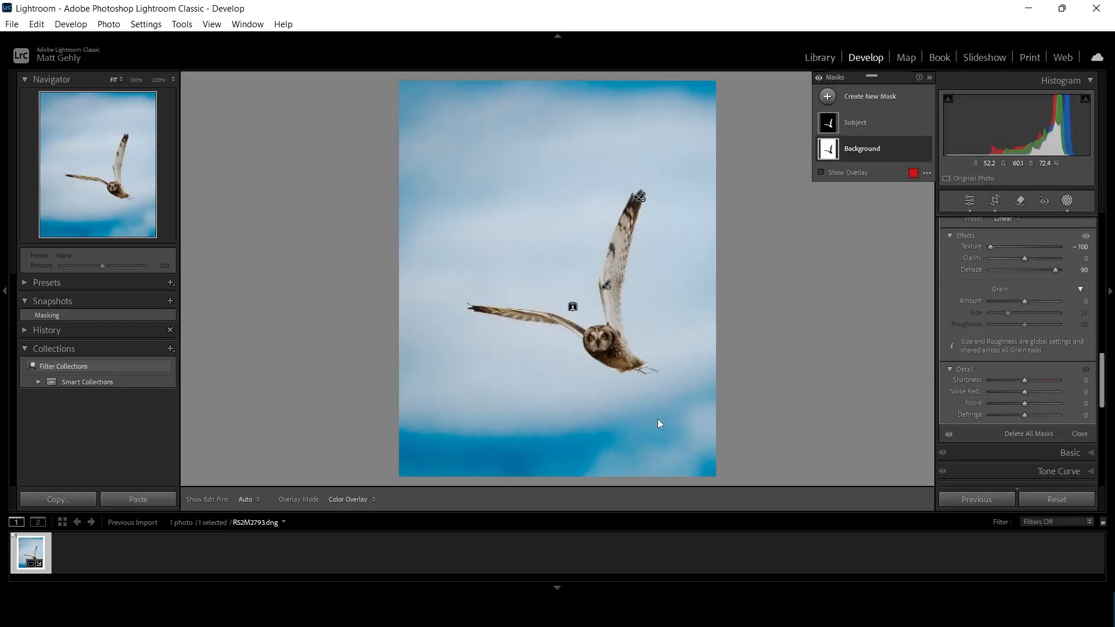
Reduce the Background mask's Saturation to -75
drag(1102, 372, 1094, 226)
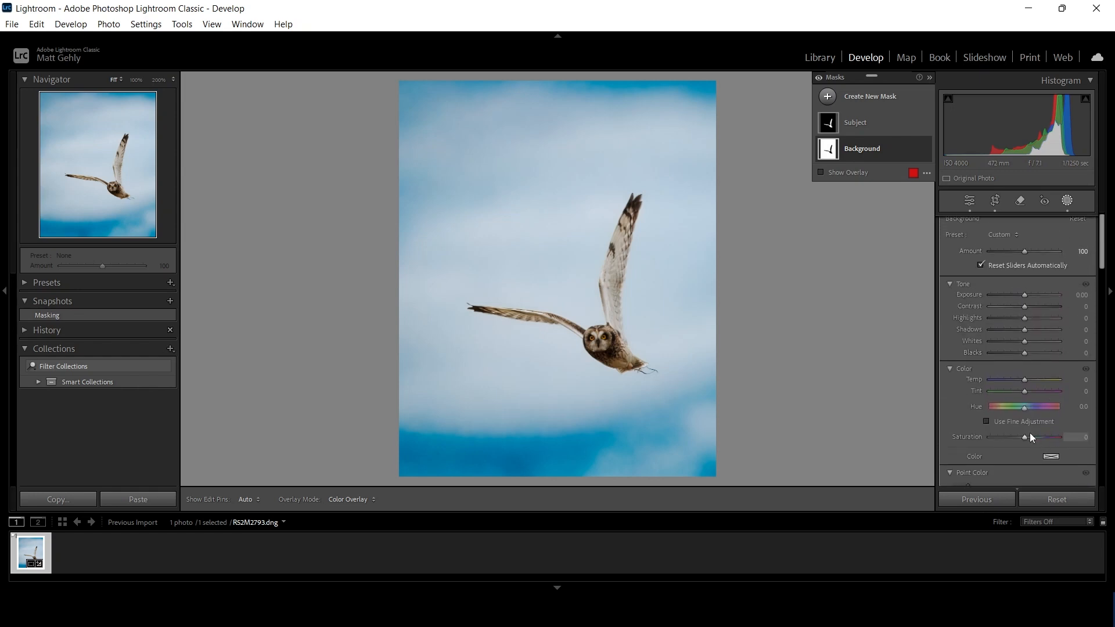
drag(1023, 437, 999, 436)
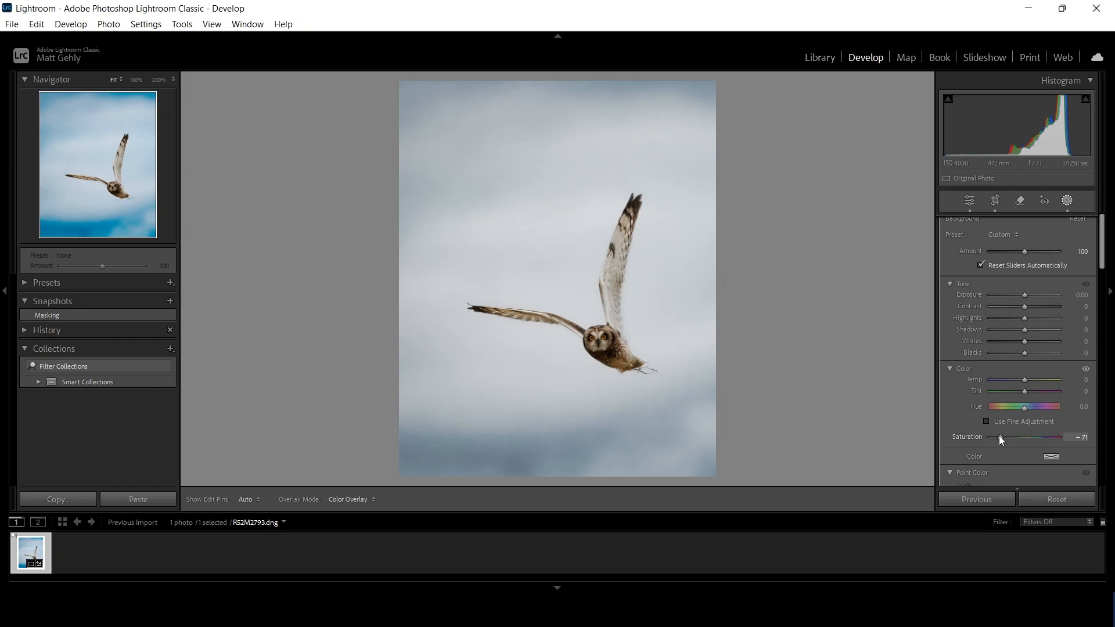
drag(998, 436, 998, 436)
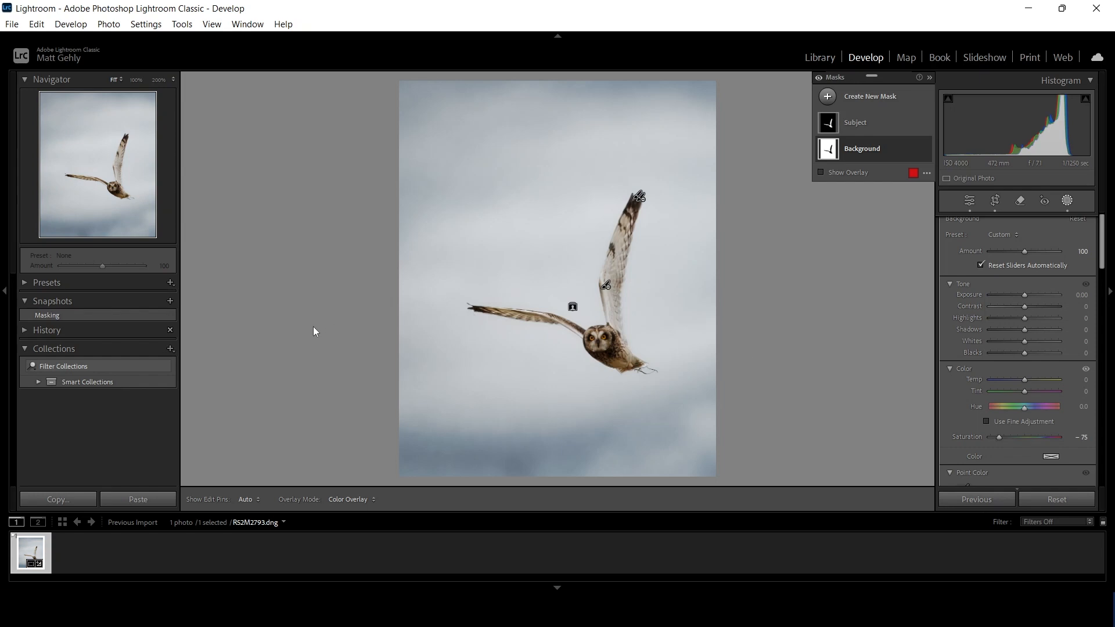
Compare the edited owl photo with its before version several times
key(backslash)
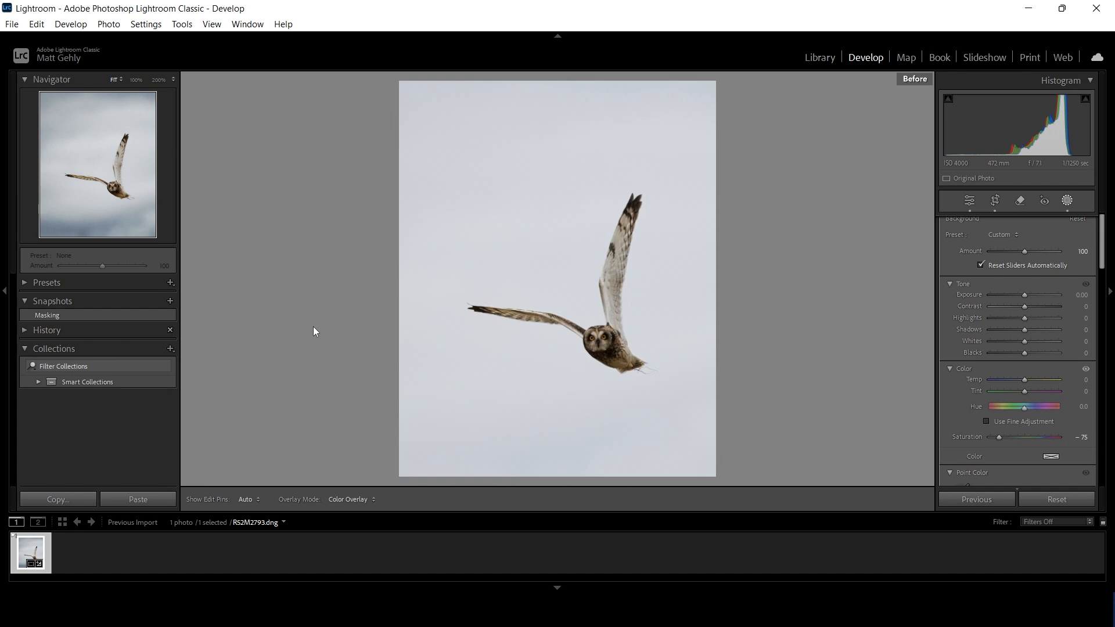
key(backslash)
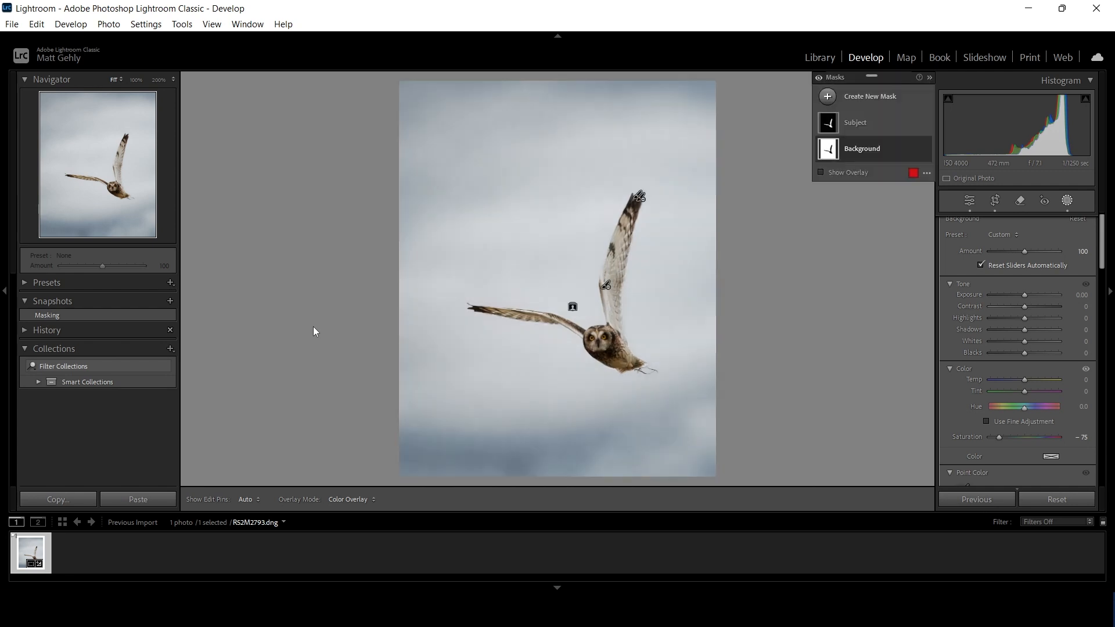
key(backslash)
key(backslash)
key(backslash)
key(backslash)
Try several color tints on the Background mask and settle on a pale teal with hue 176 and saturation 7%
scroll(1100, 245, down, 2)
scroll(1095, 255, down, 2)
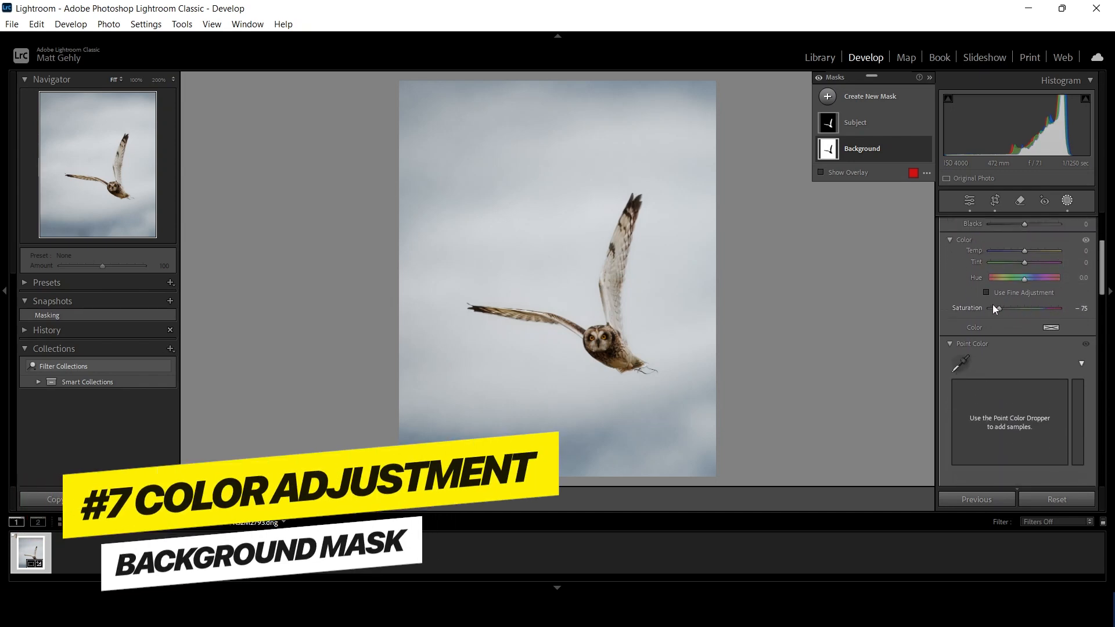
click(1051, 329)
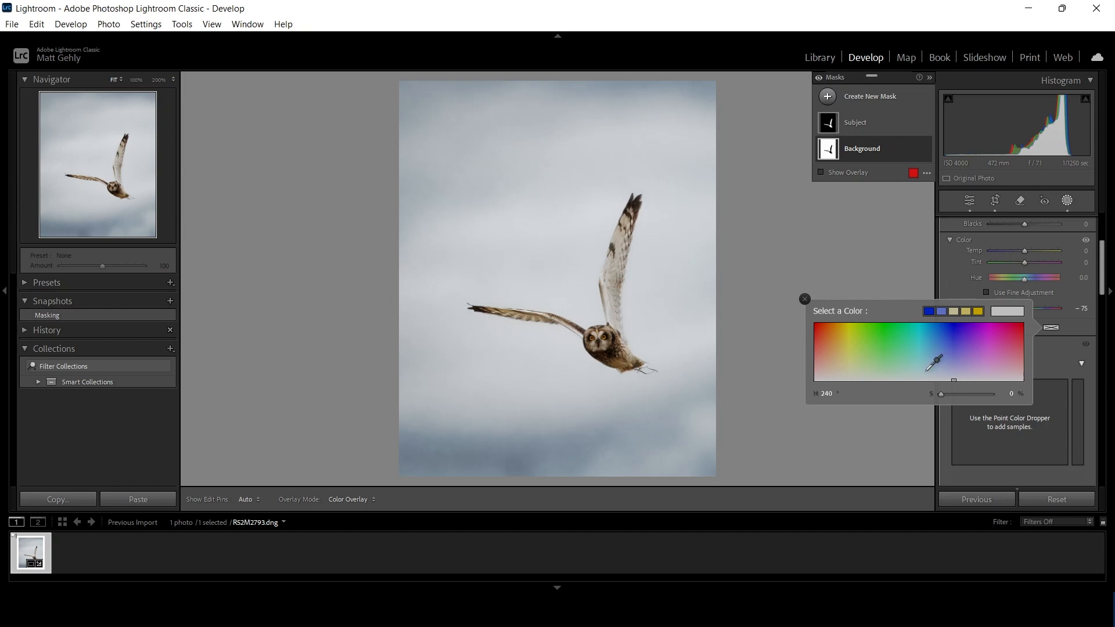
click(922, 375)
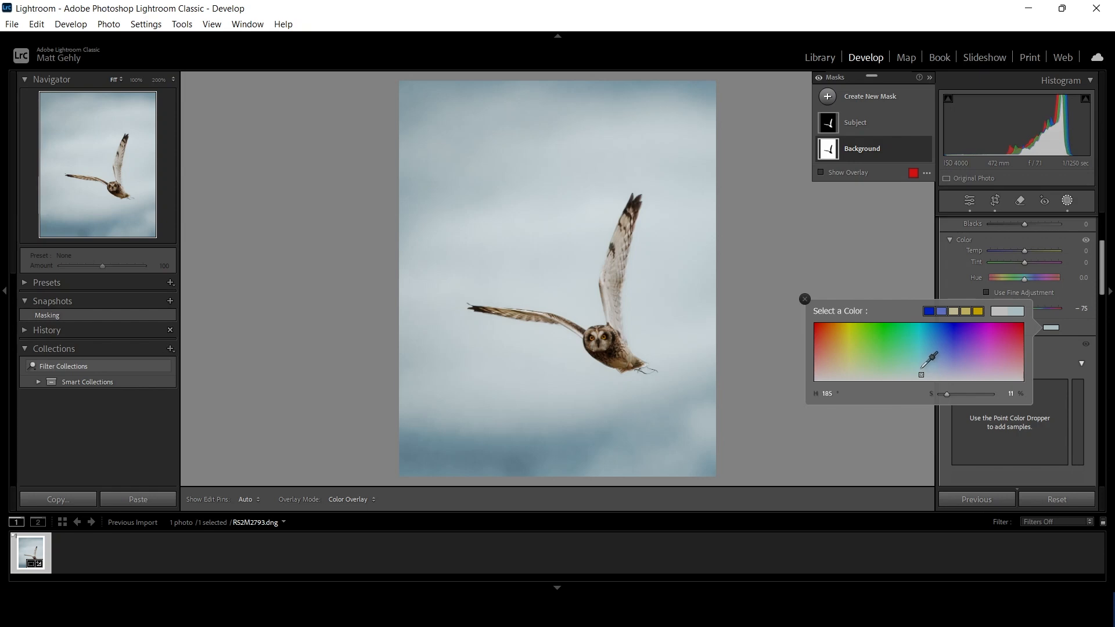
click(920, 369)
click(823, 334)
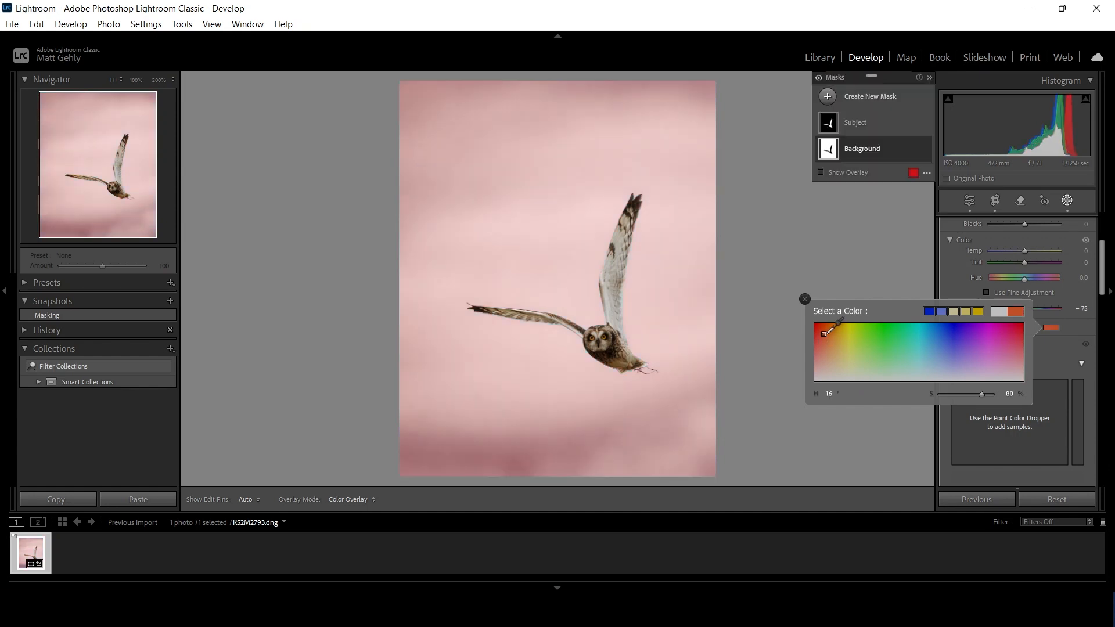
click(919, 372)
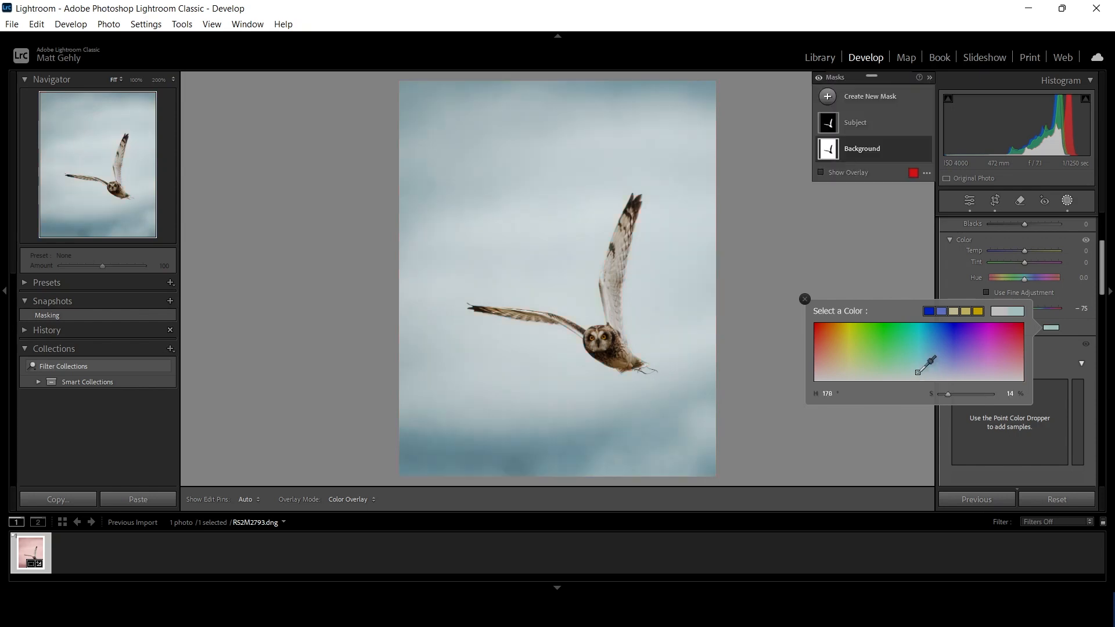
click(916, 378)
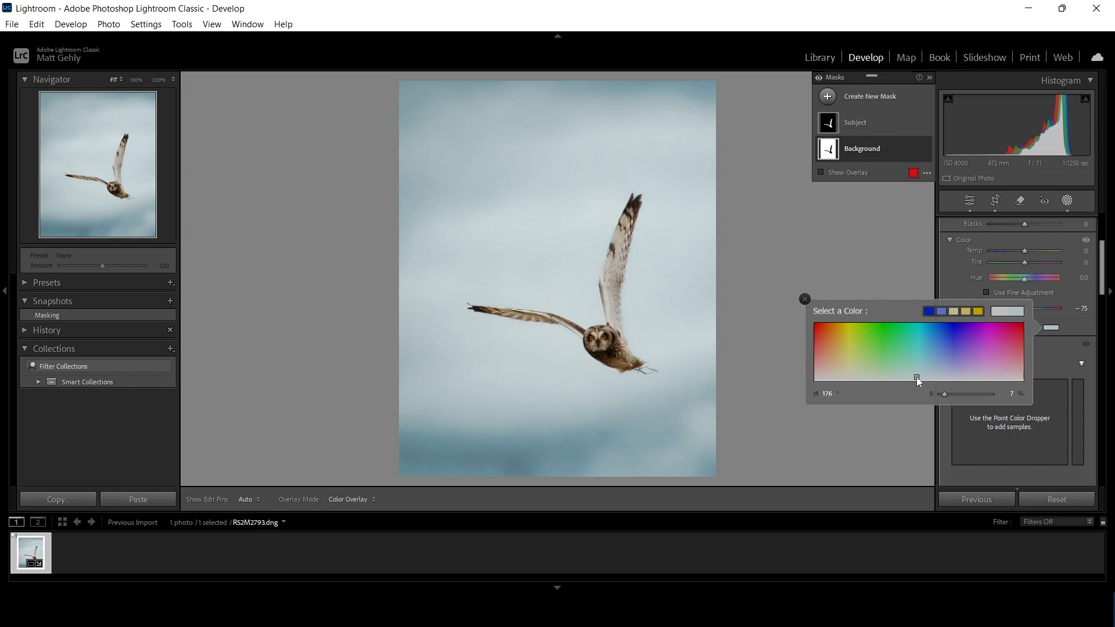
click(805, 299)
Fine-tune the Background mask with Saturation at -80, Shadows at -36 and Whites at 8
drag(998, 309, 997, 309)
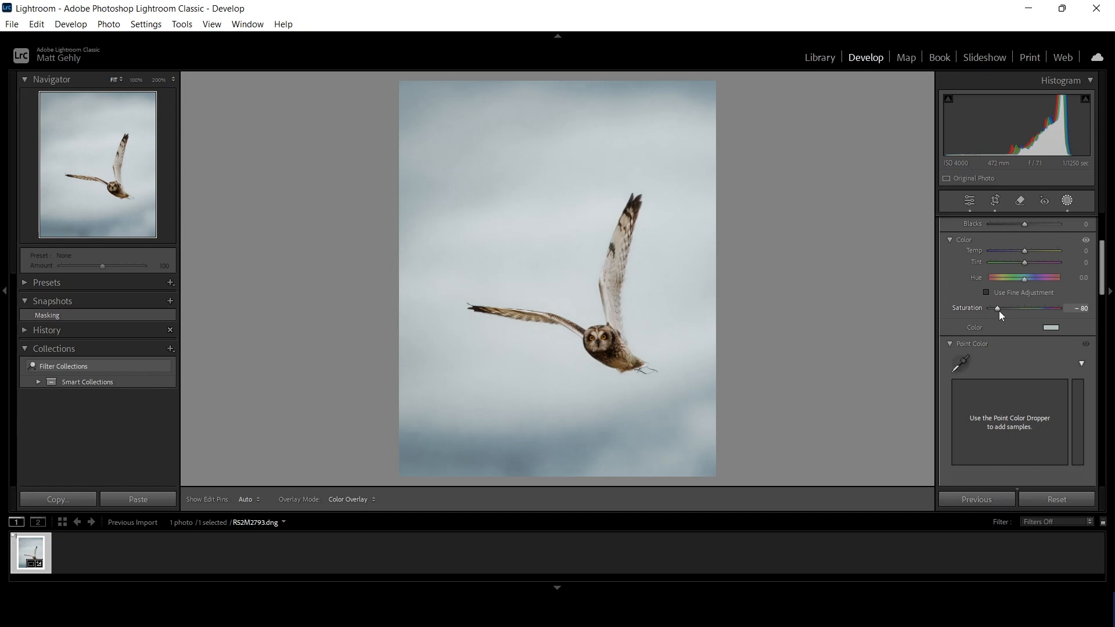
drag(1102, 253, 1110, 219)
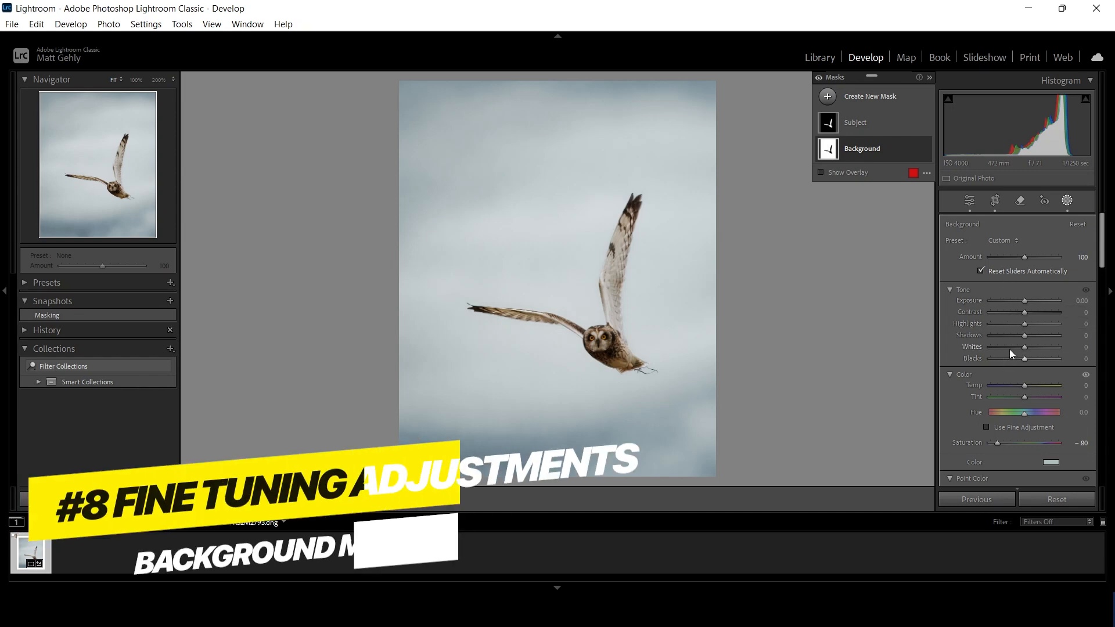
mouse_move(1026, 347)
mouse_down()
mouse_move(1008, 336)
mouse_move(1032, 331)
mouse_up()
Add a new linear gradient mask slanting down from the photo's upper edge over the top part of the sky
click(828, 97)
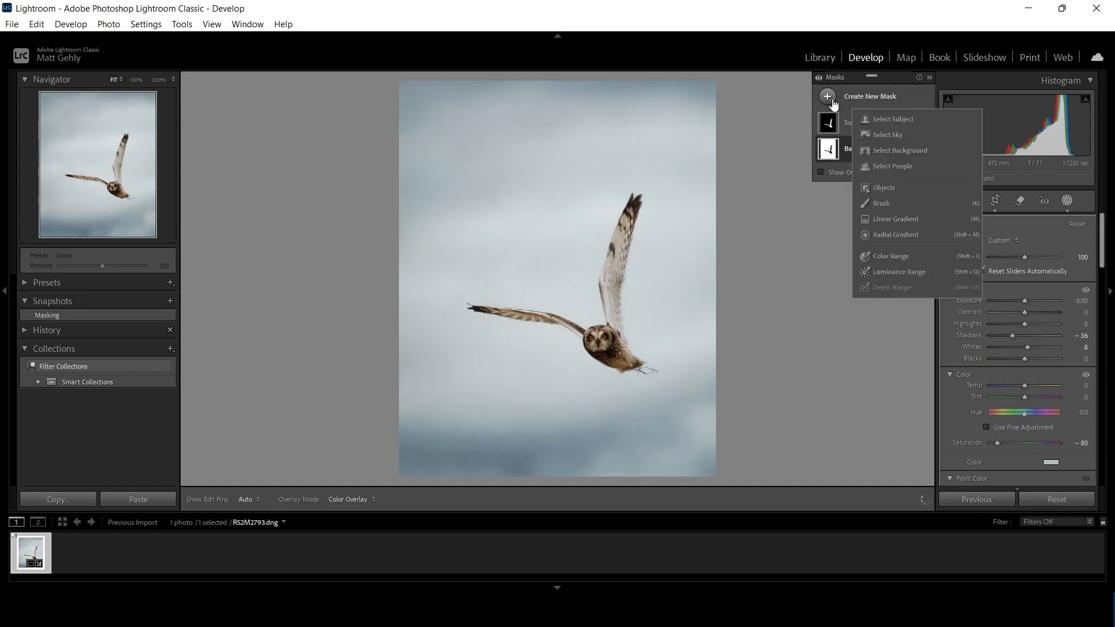
click(894, 220)
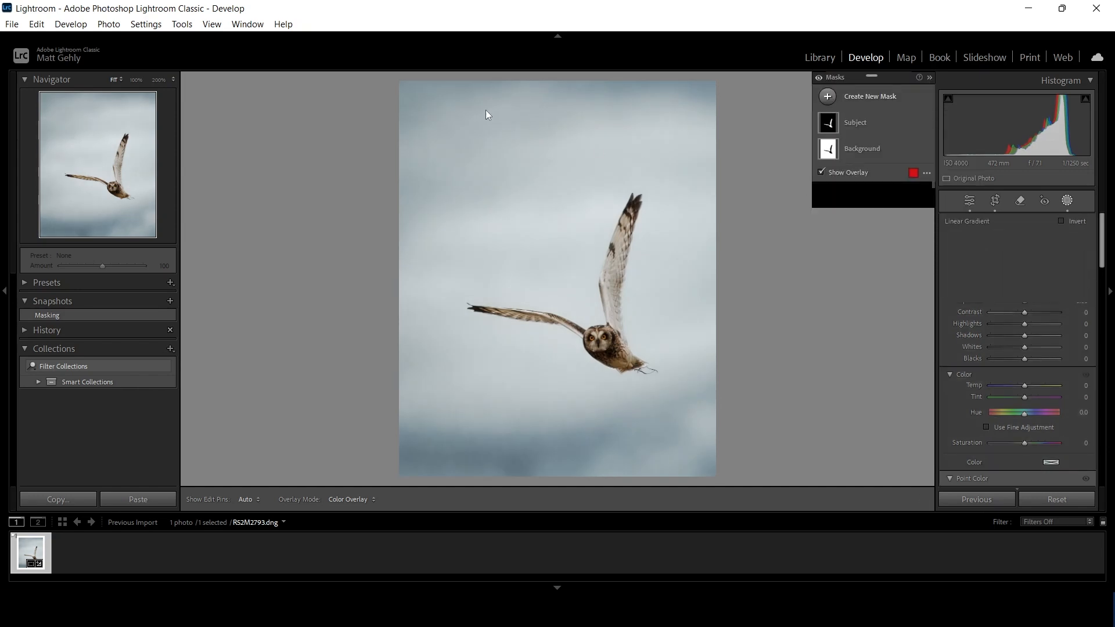
drag(456, 95, 486, 238)
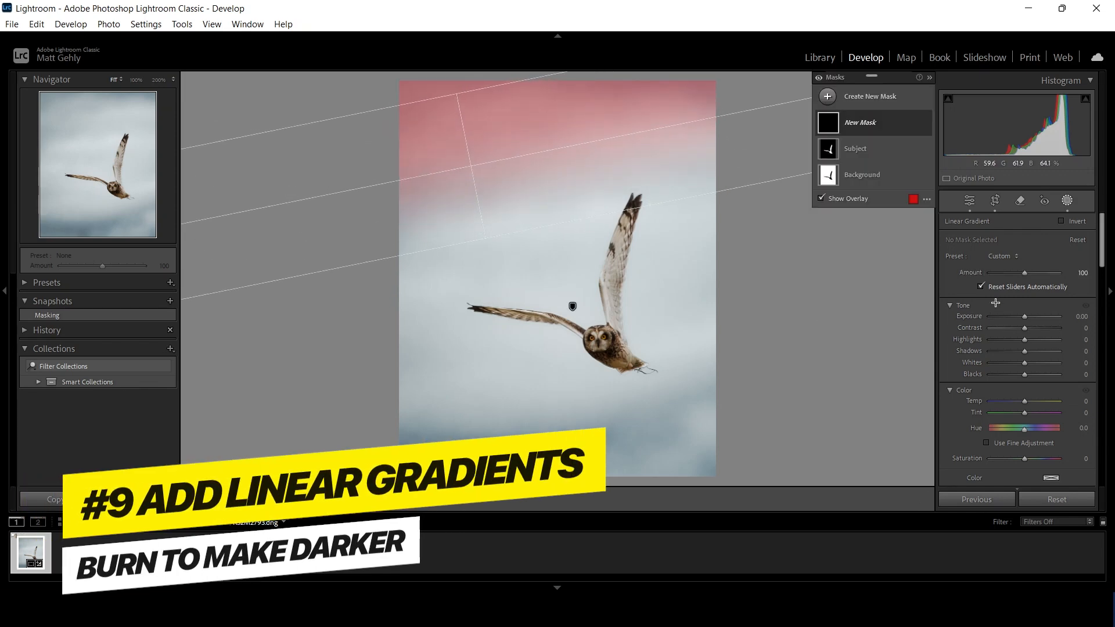
Apply the Burn (Darken) preset to the linear gradient and set Exposure to -0.14 and Shadows to -39
click(1016, 259)
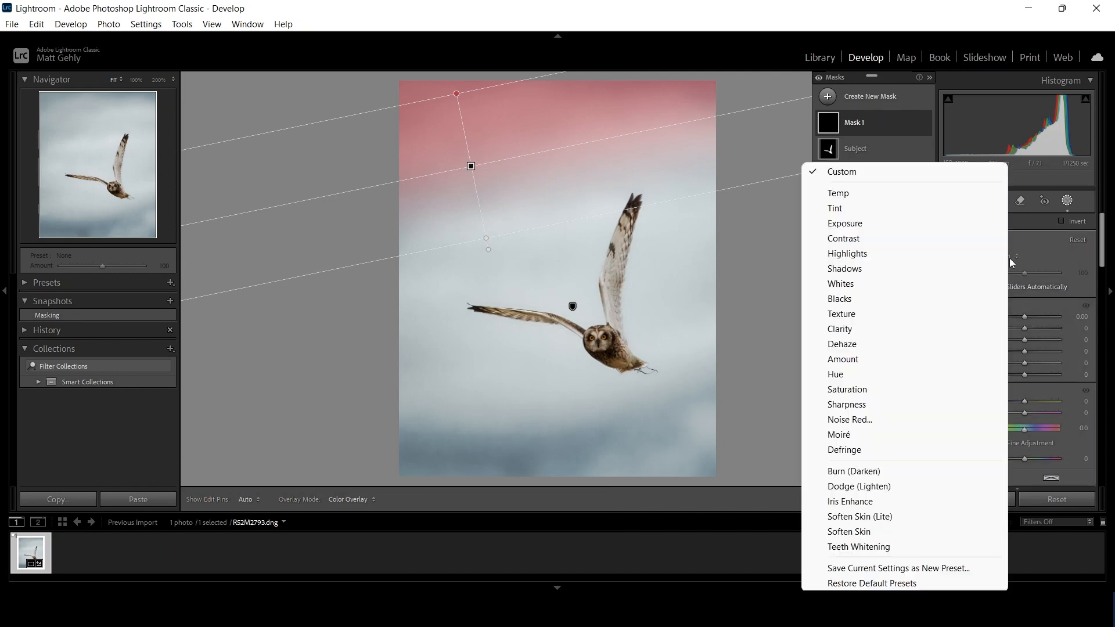
click(879, 470)
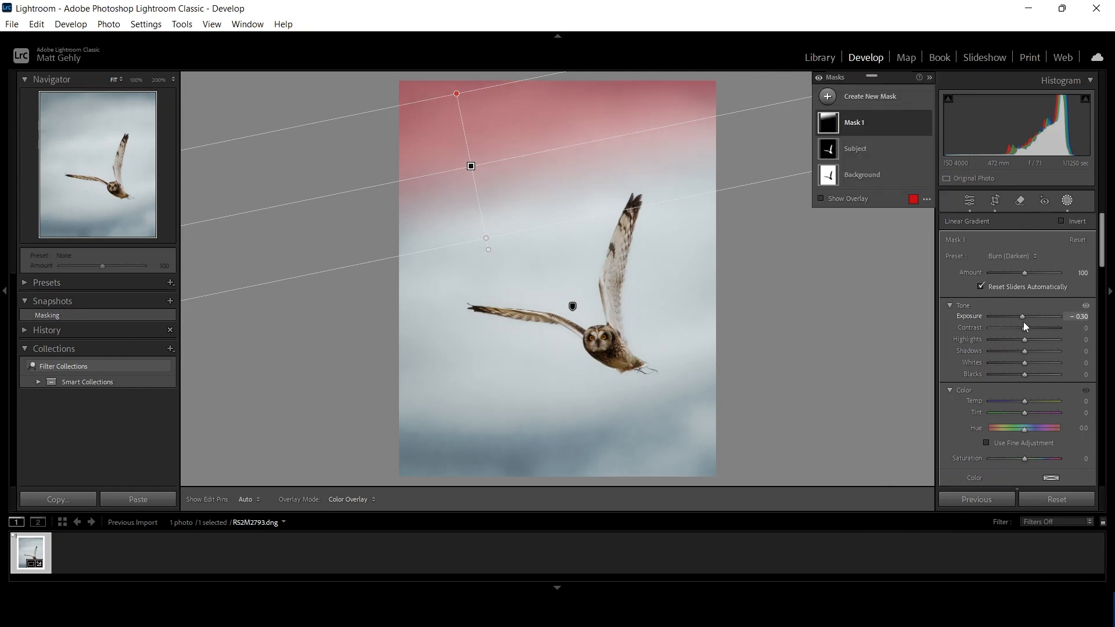
drag(1022, 316, 1016, 346)
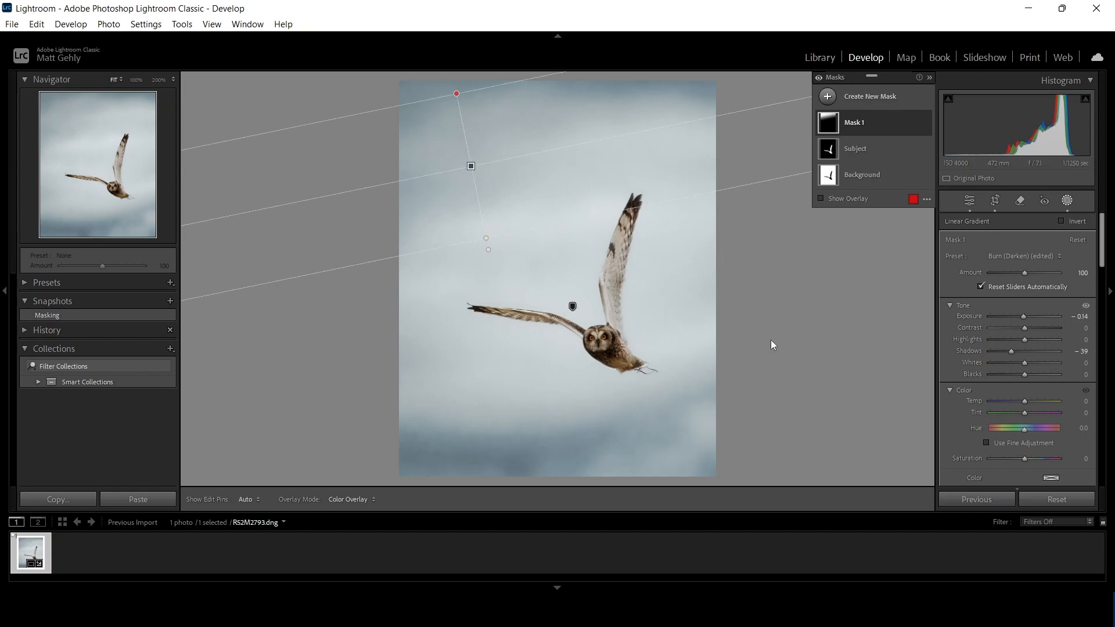
Add a linear gradient mask slanting up from the photo's lower edge, fading out just below the owl's body
click(827, 97)
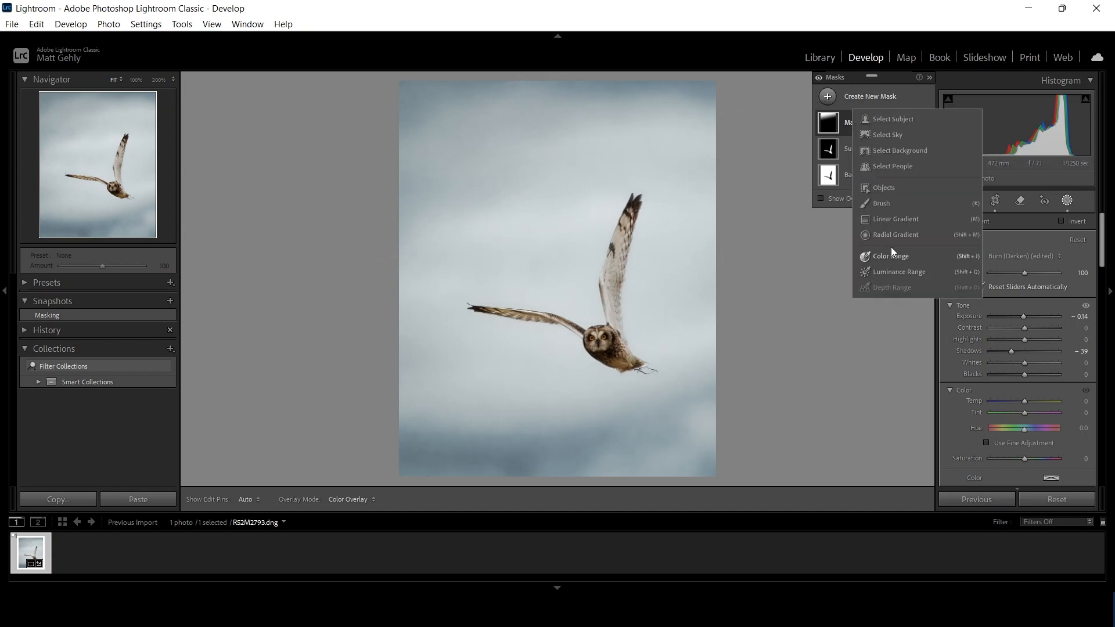
click(892, 219)
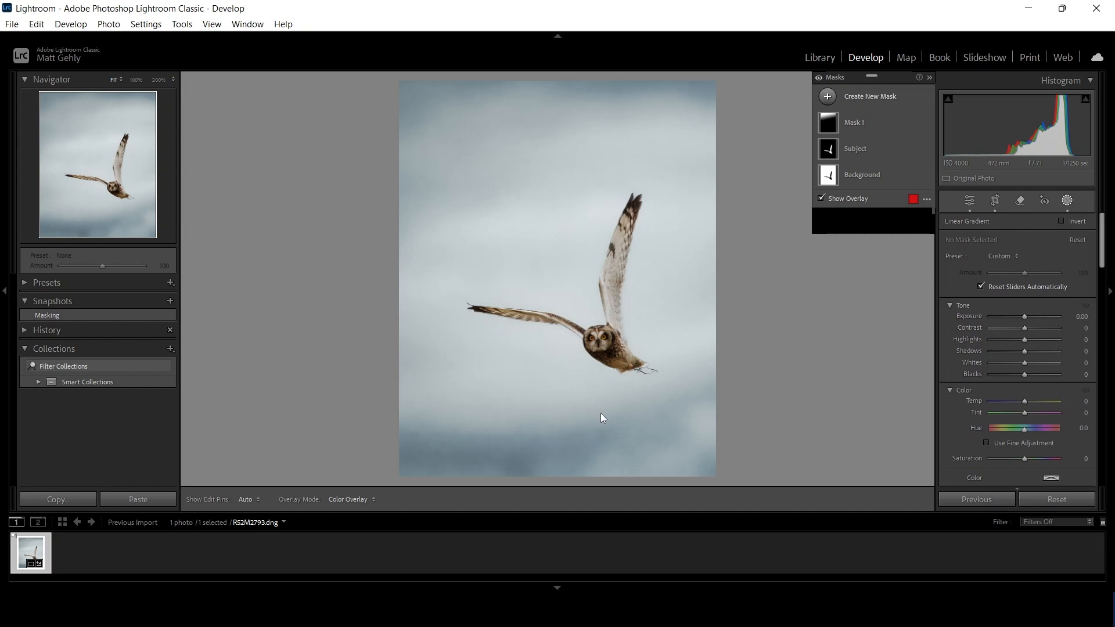
drag(592, 383, 604, 422)
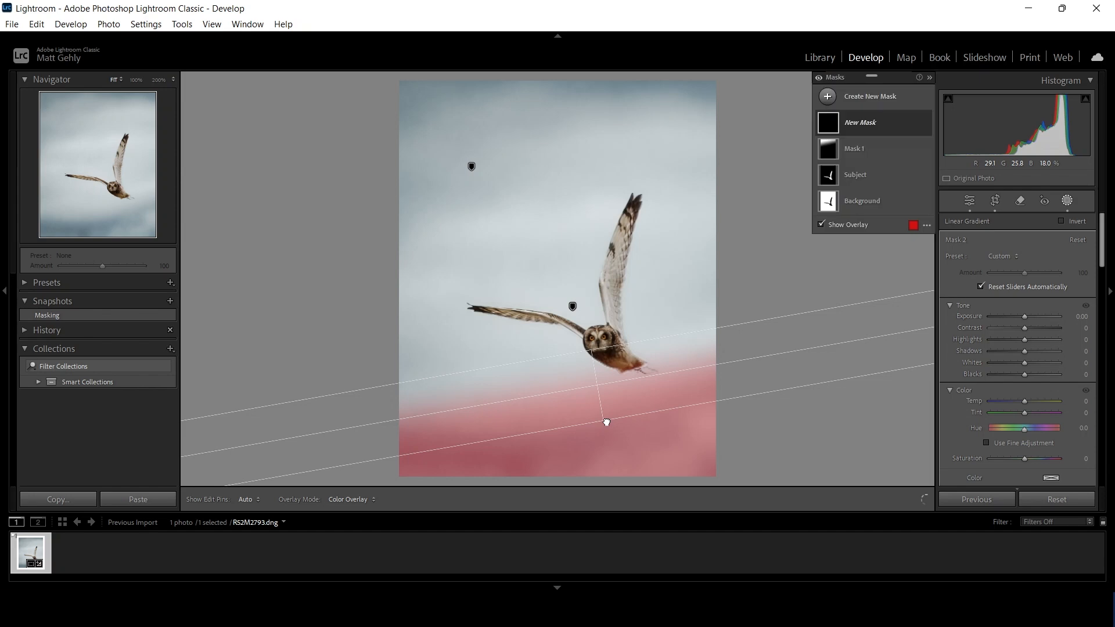
drag(604, 419, 605, 428)
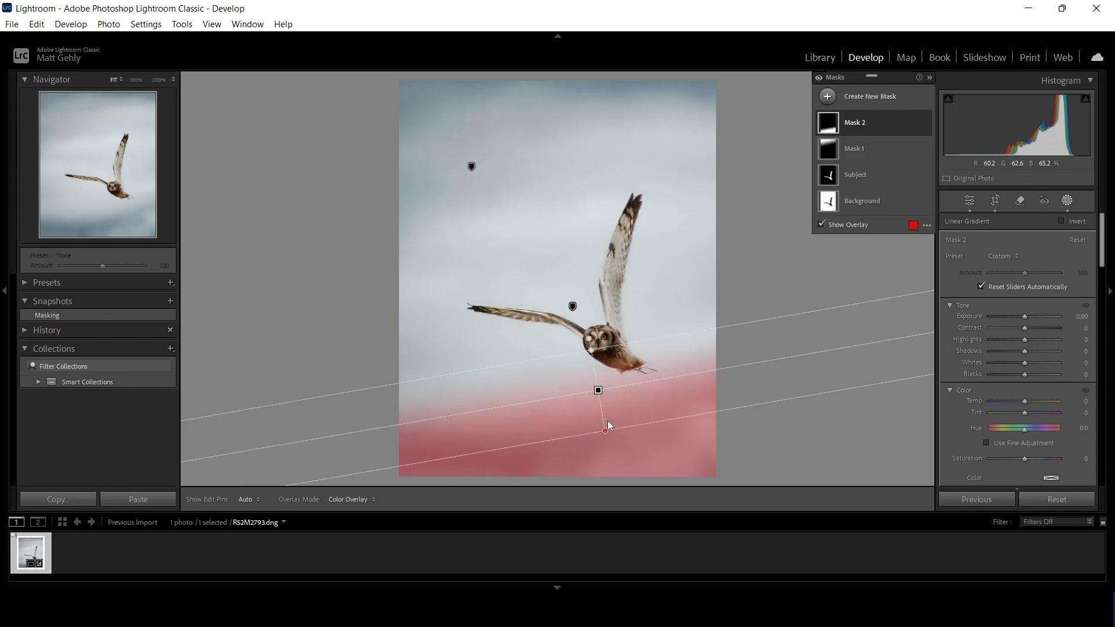
Apply the Burn (Darken) preset to the lower linear gradient and set Exposure to -0.07 and Shadows to -17
click(1003, 256)
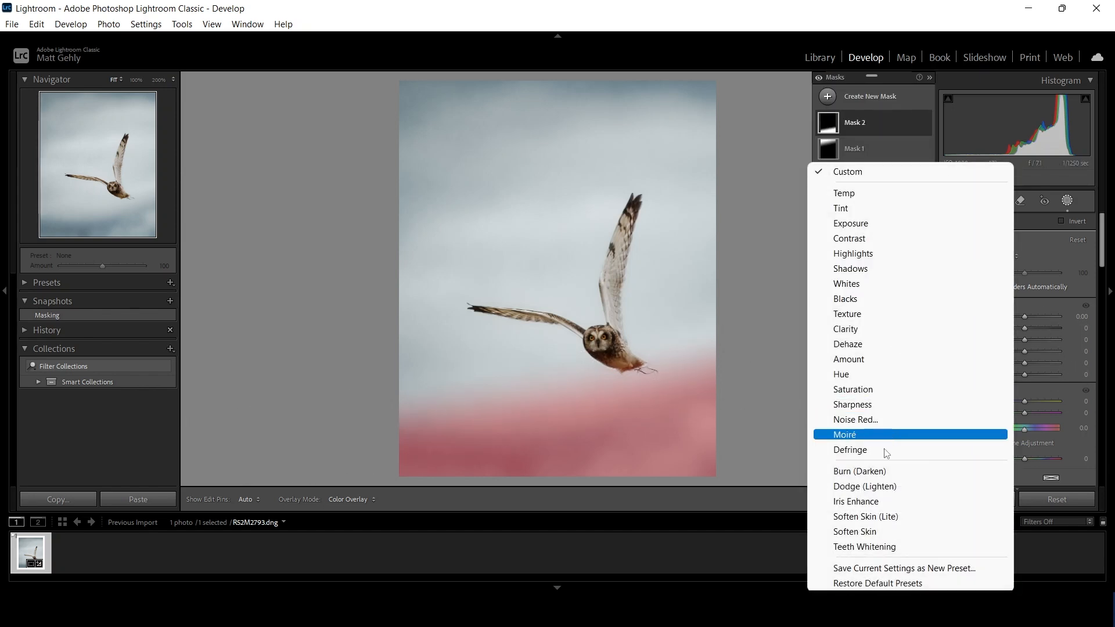
click(875, 473)
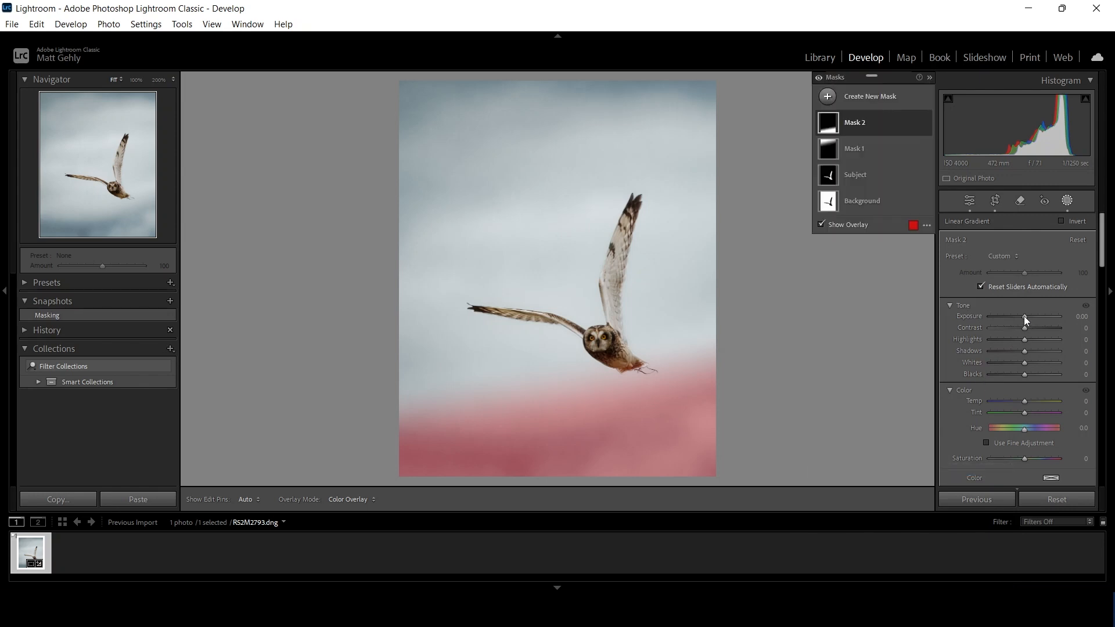
drag(1023, 316, 1019, 350)
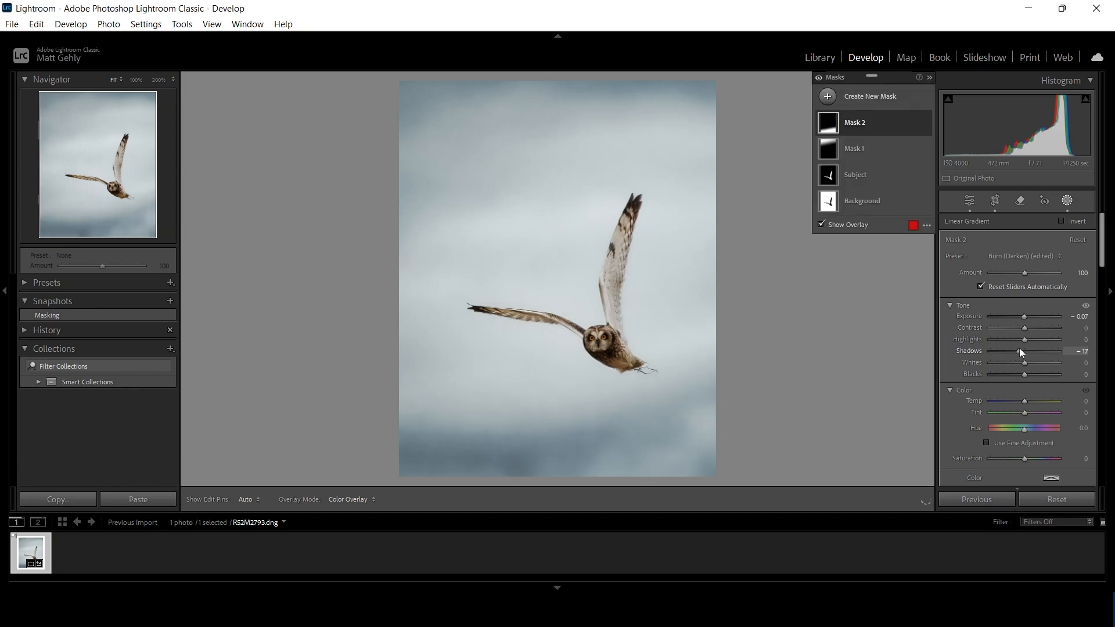
Subtract the subject from both linear gradient masks, Mask 2 and Mask 1
click(835, 129)
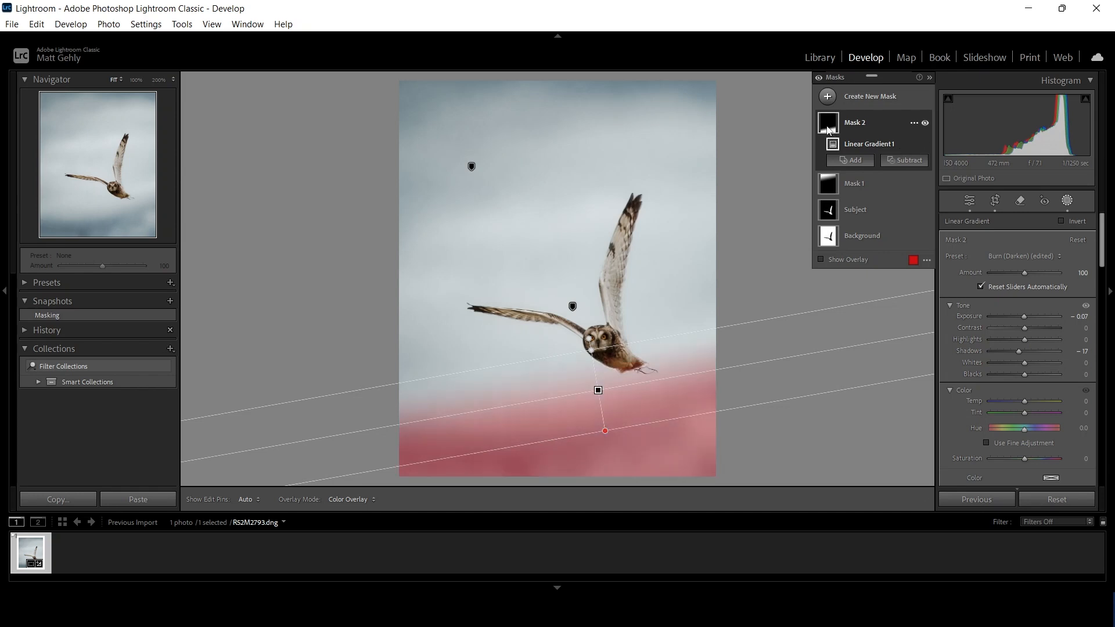
click(908, 161)
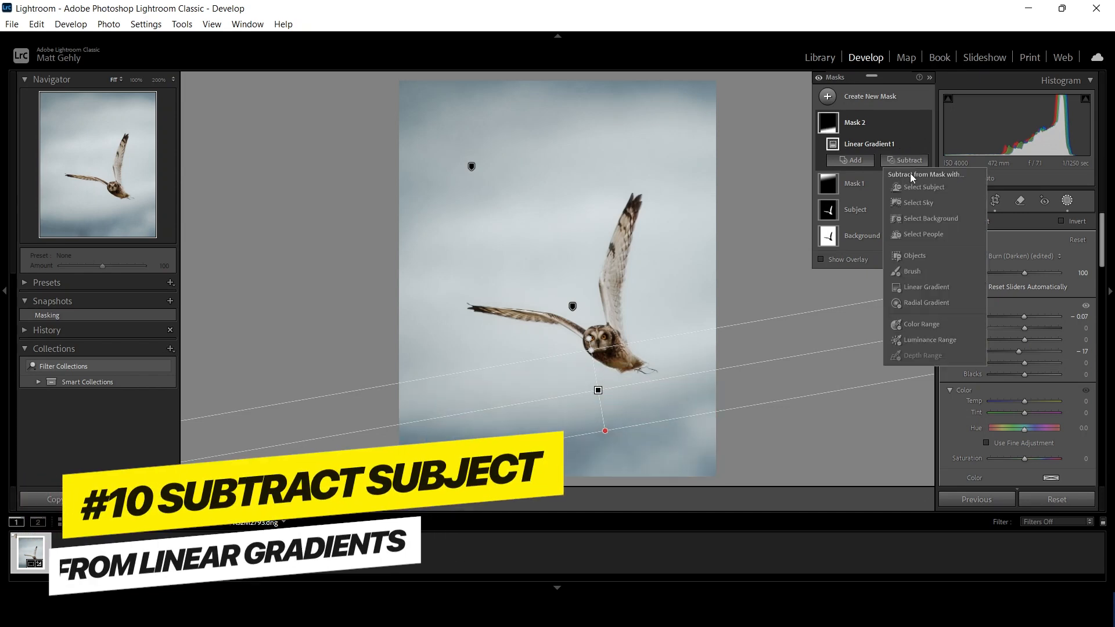
click(919, 186)
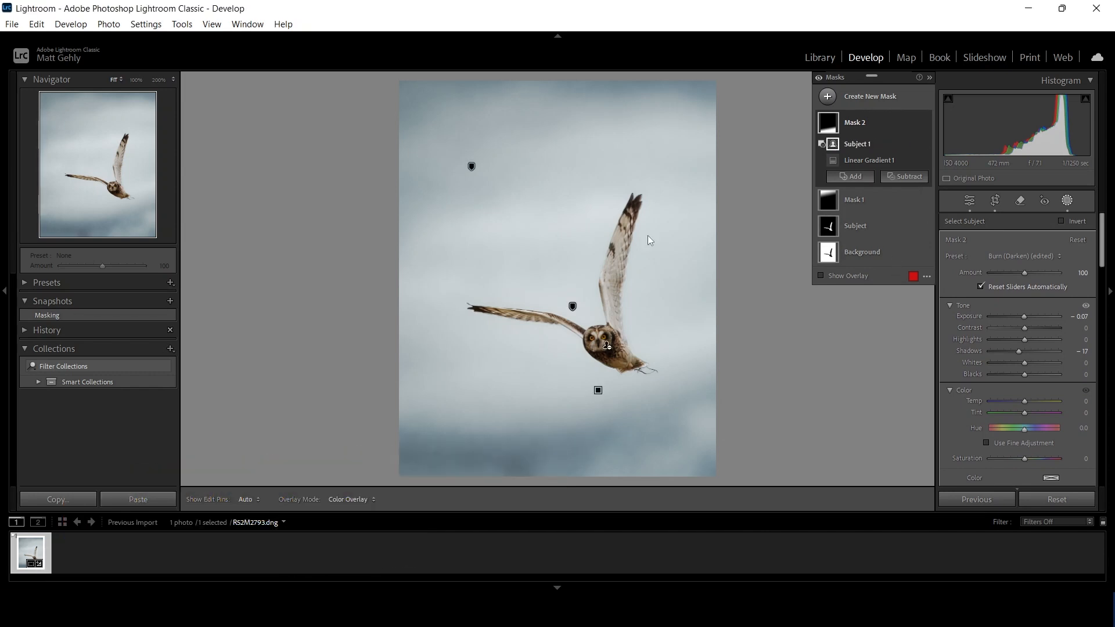
click(830, 203)
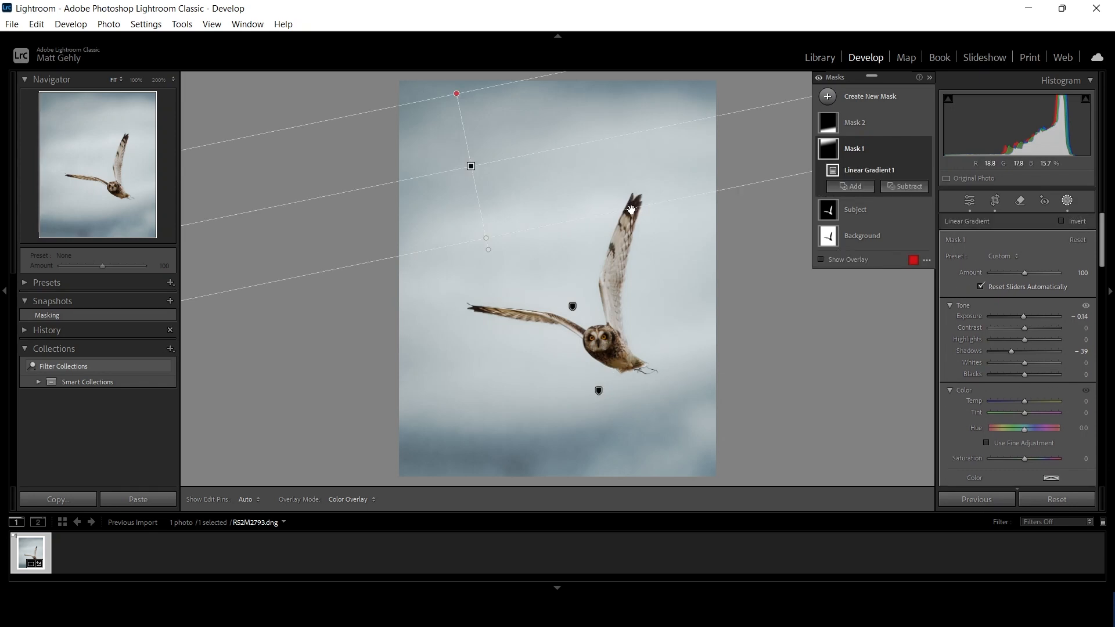
click(906, 187)
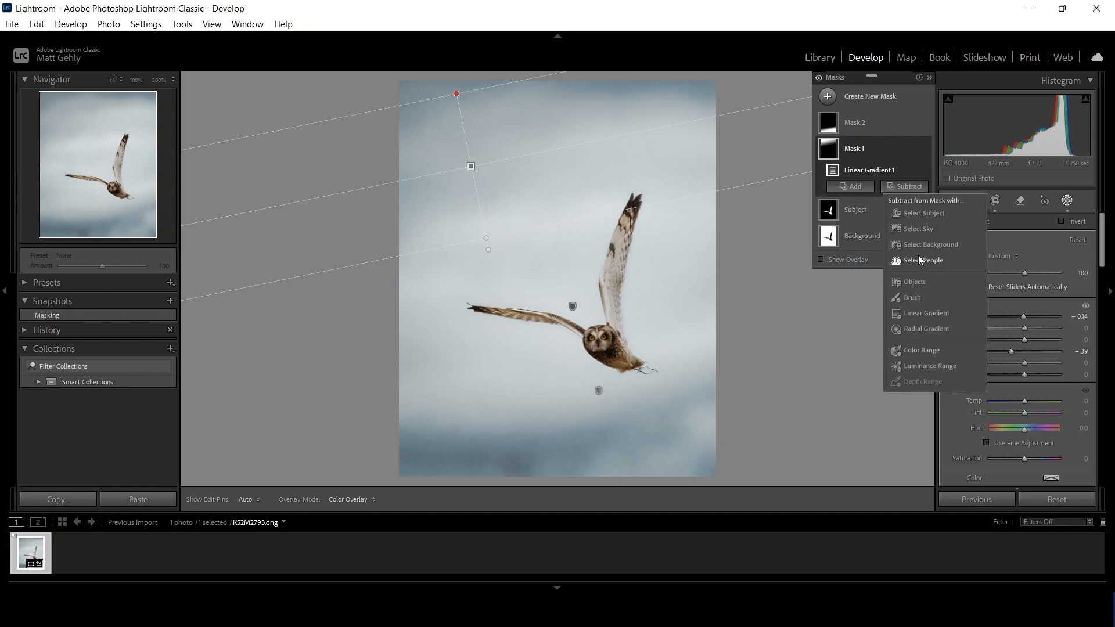
click(932, 216)
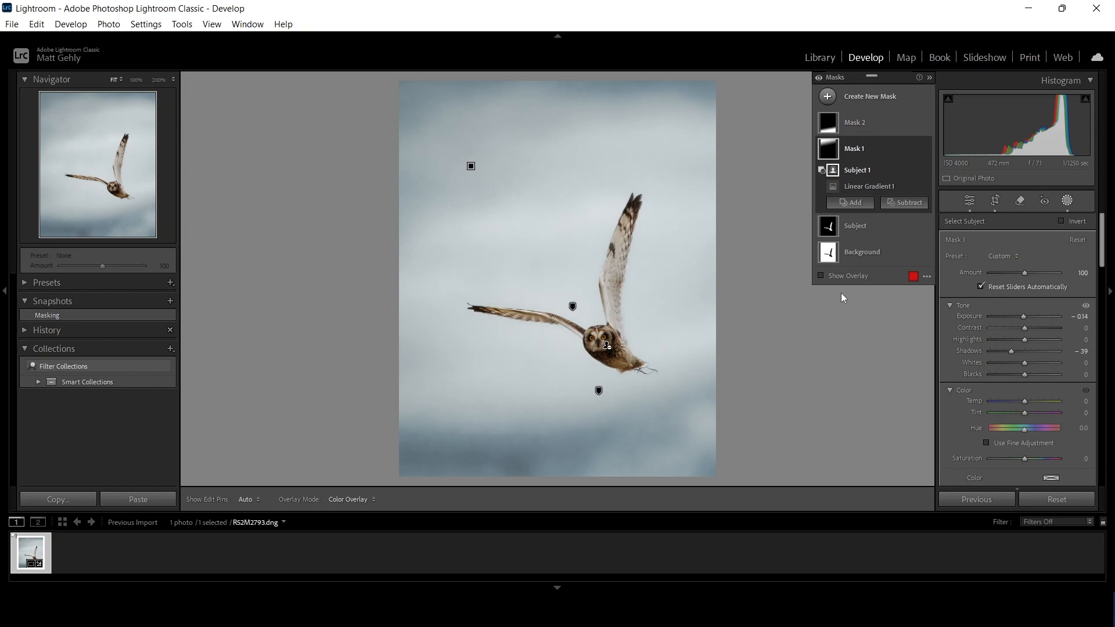
Intersect the Subject mask with a radial gradient tilted along the owl's lower body
mouse_move(1101, 227)
mouse_down()
mouse_move(1101, 246)
mouse_move(1100, 220)
mouse_up()
click(829, 229)
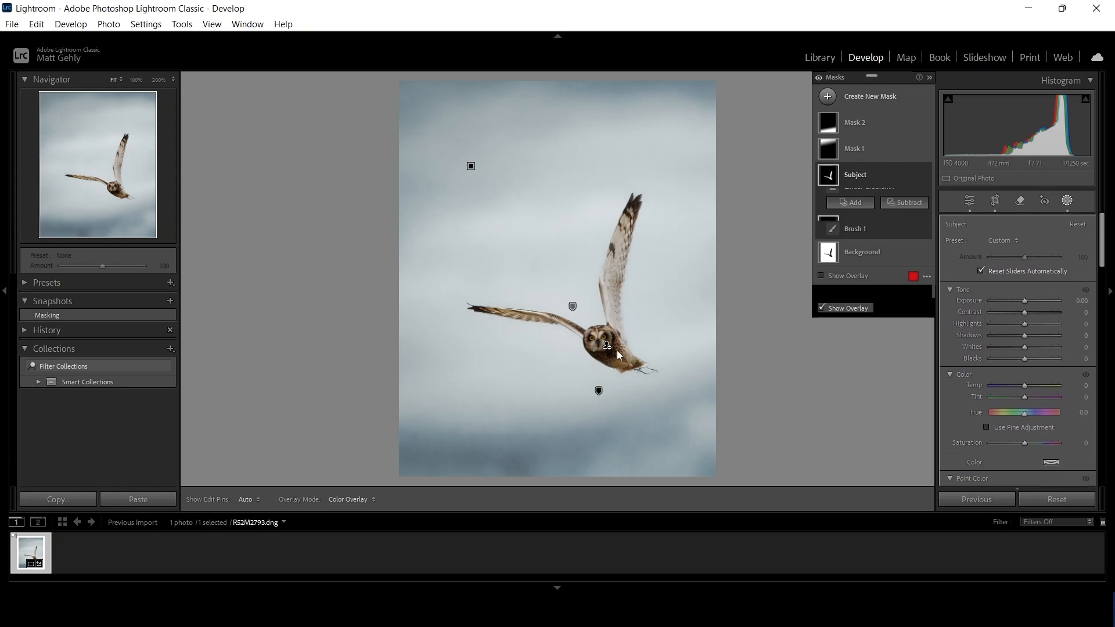
key(o)
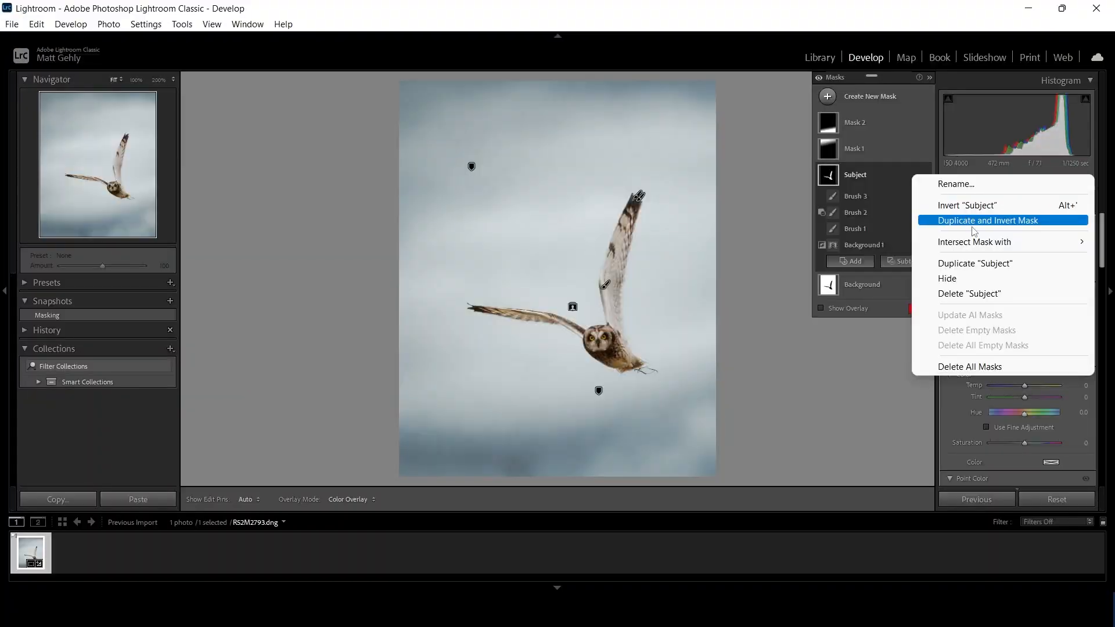
mouse_move(987, 247)
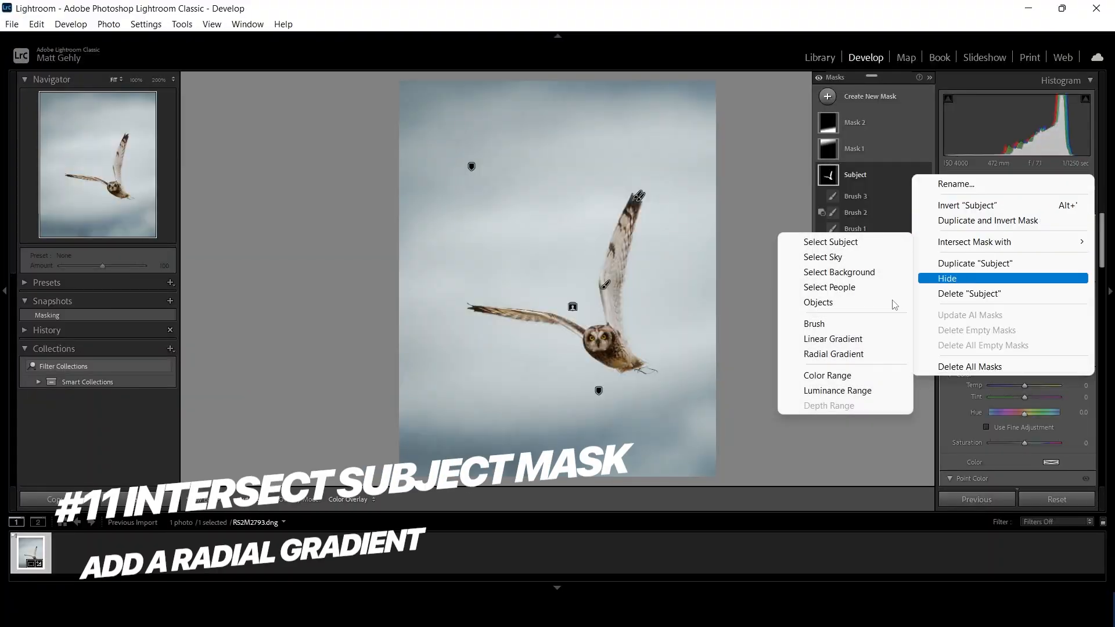
click(852, 354)
drag(647, 380, 583, 358)
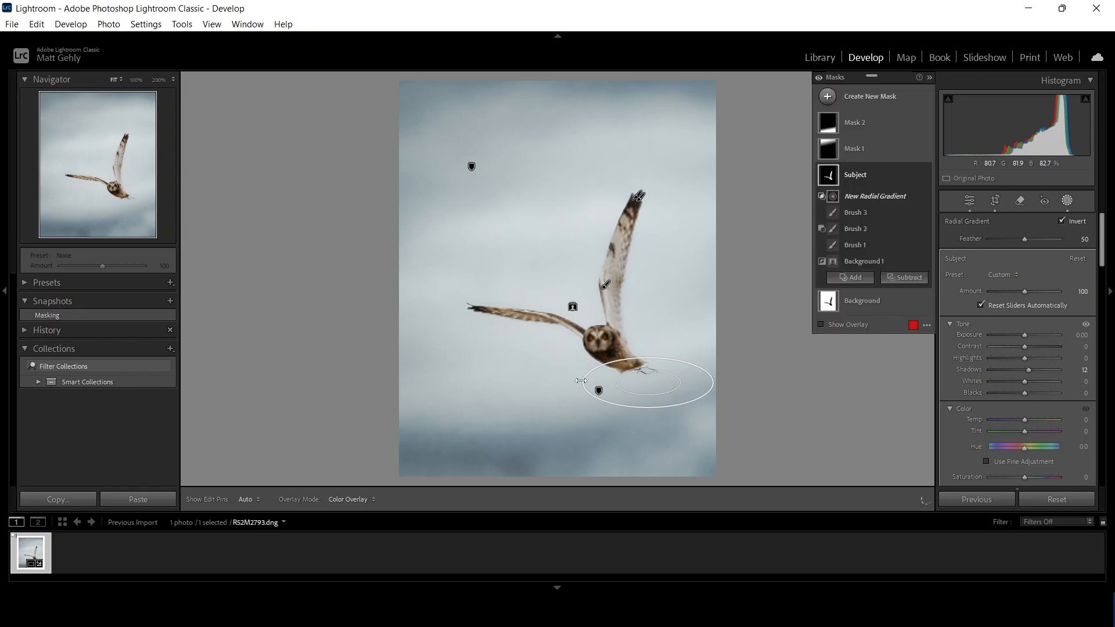
drag(577, 374, 596, 343)
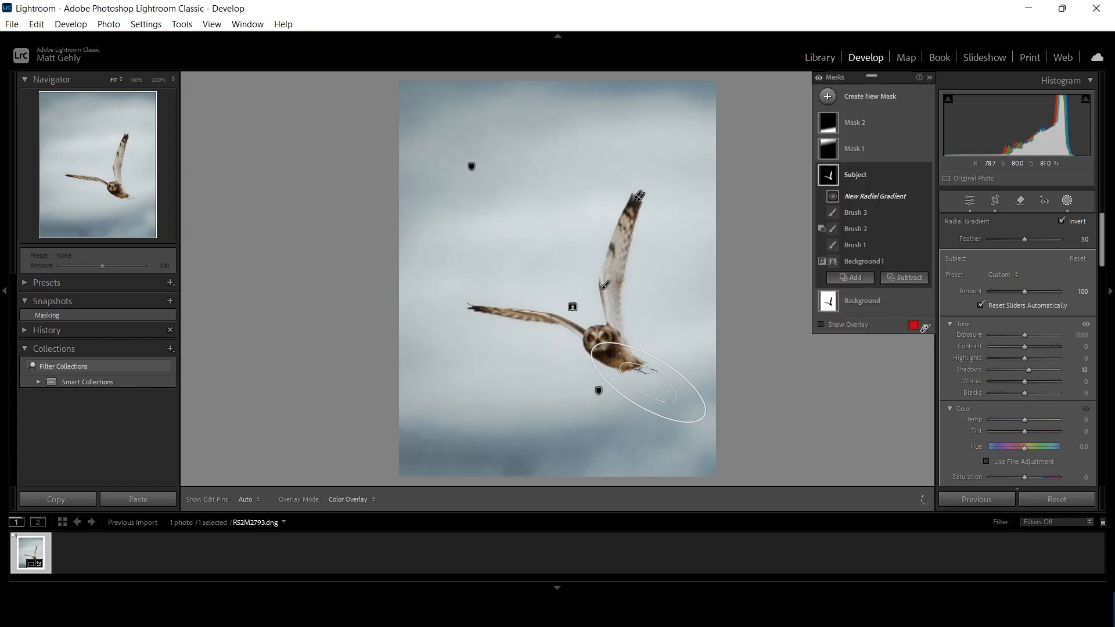
Set the radial gradient's Feather to 25 and reposition it to cover the owl's head and body
drag(1026, 238, 1037, 239)
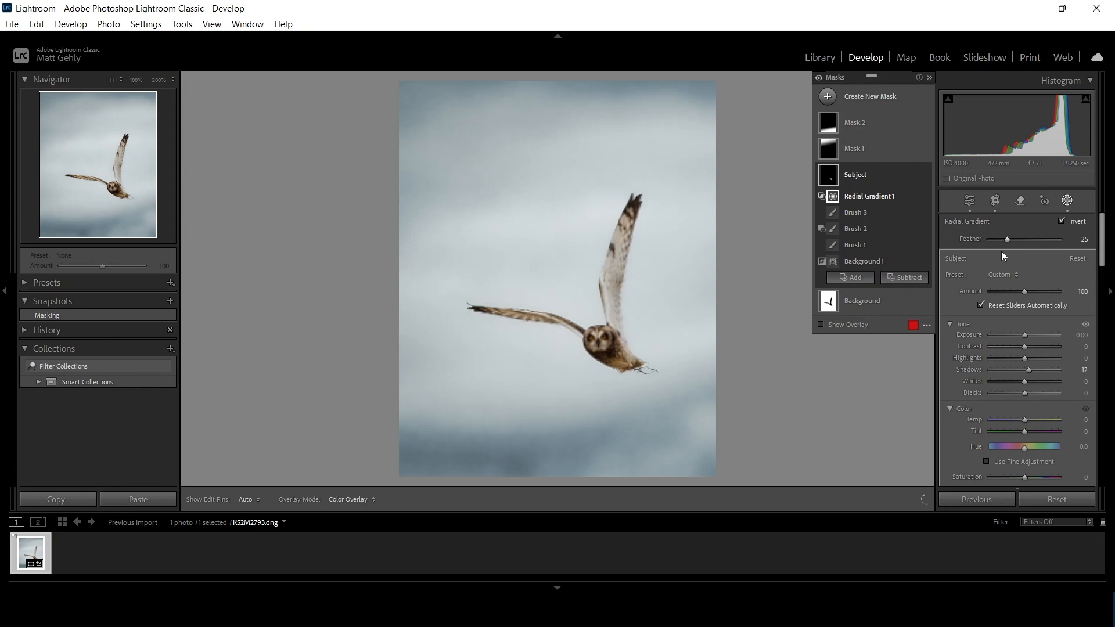
drag(623, 360, 602, 335)
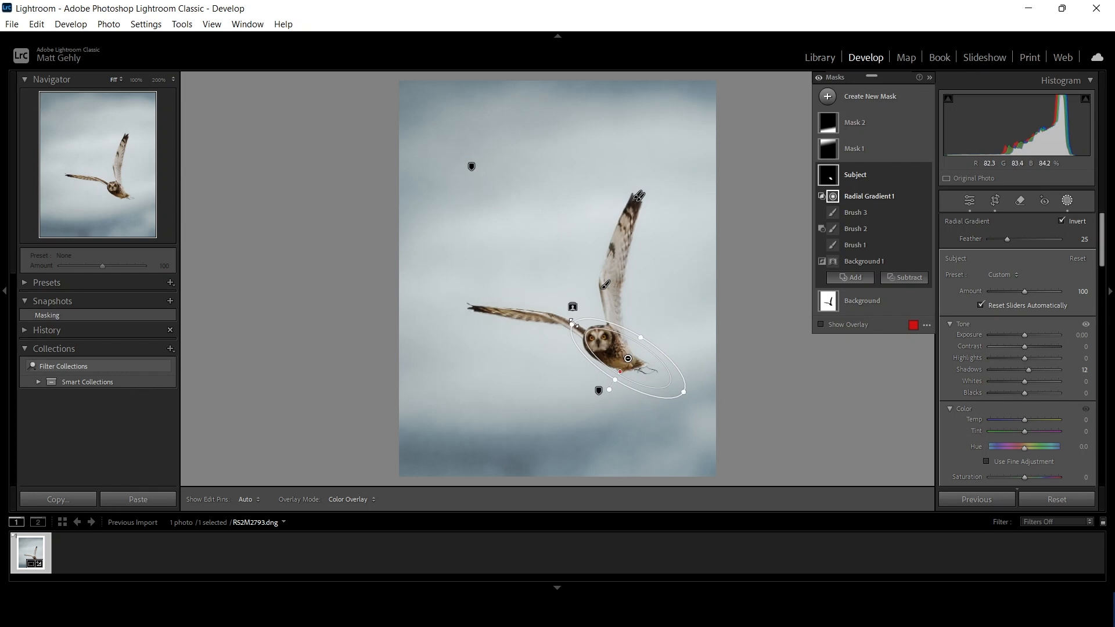
drag(574, 323, 619, 350)
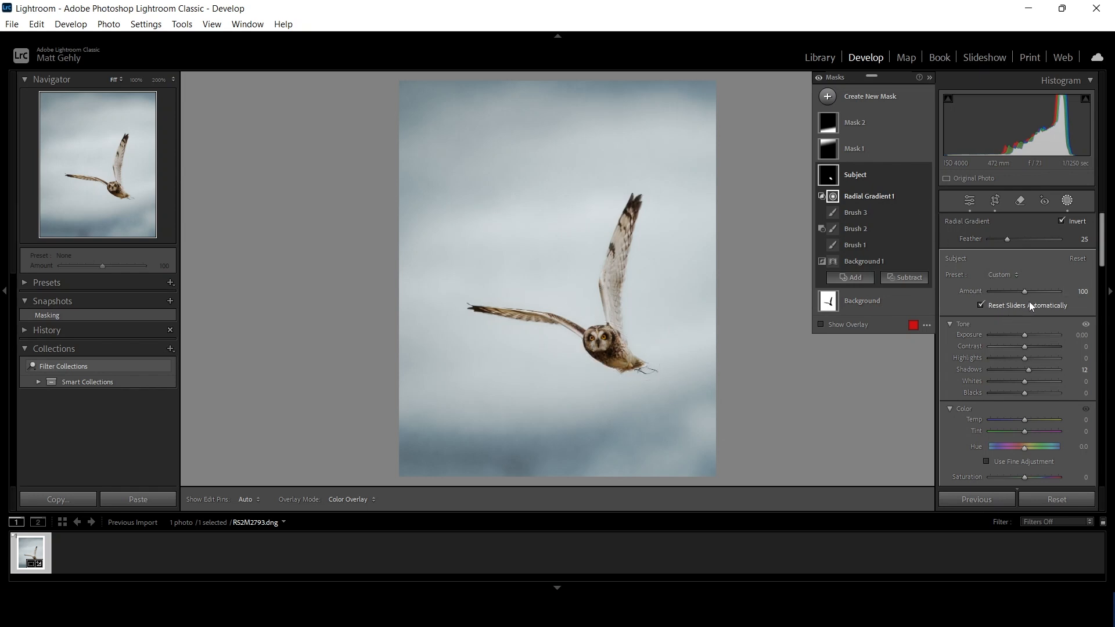
Check the intersected Subject mask's coverage with the overlay and set its Shadows to 20
click(821, 324)
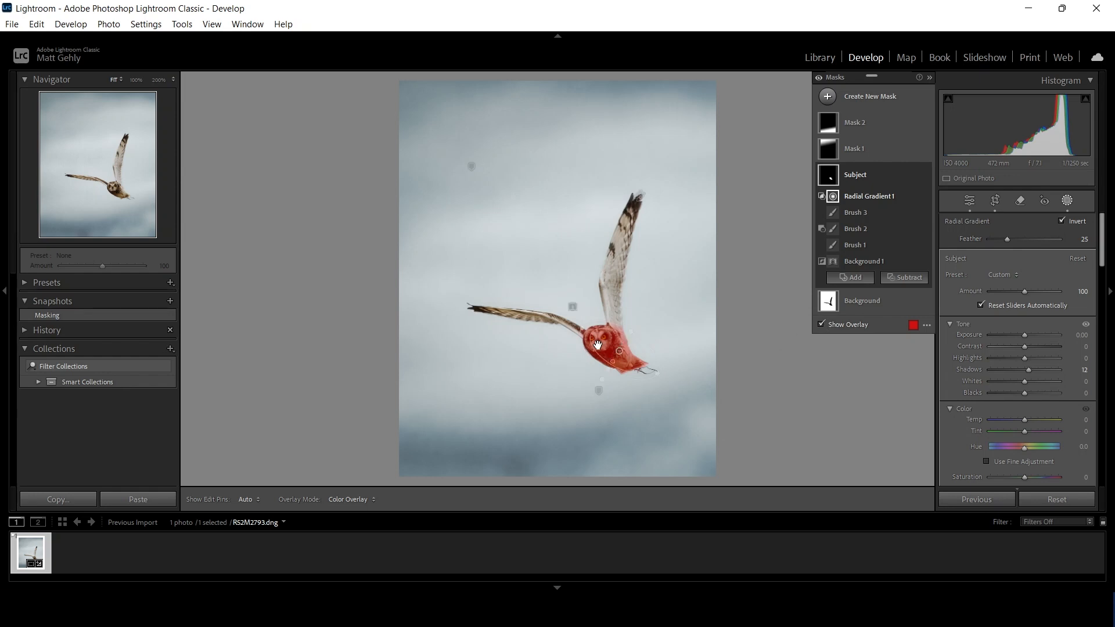
drag(1028, 370, 1033, 370)
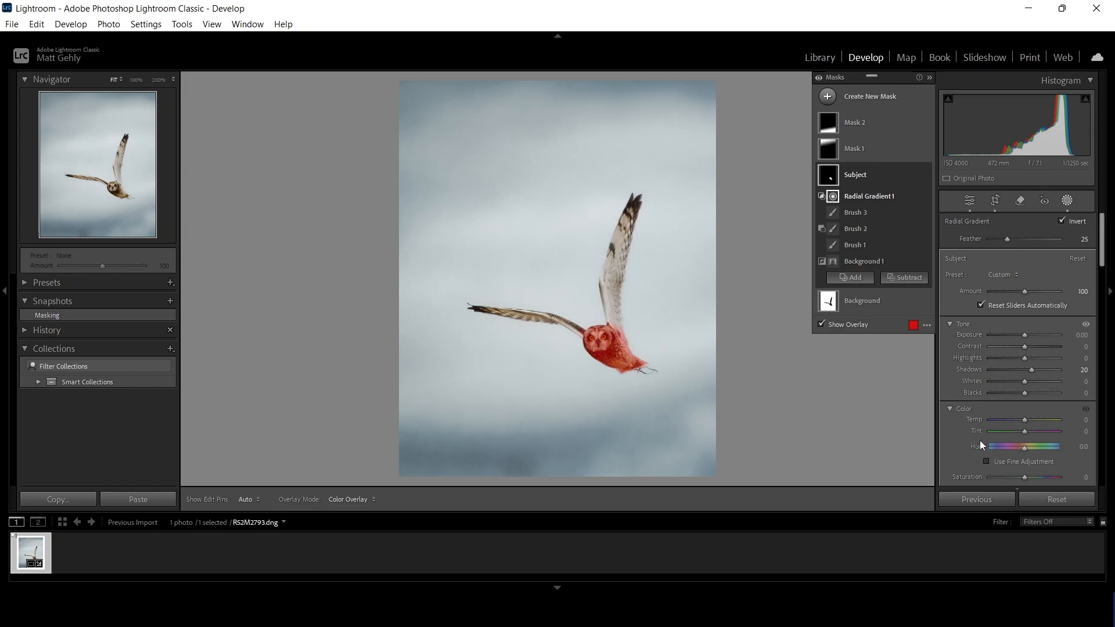
key(backslash)
key(backslash)
click(822, 325)
Compare the edited photo with its original version several times
key(backslash)
key(backslash)
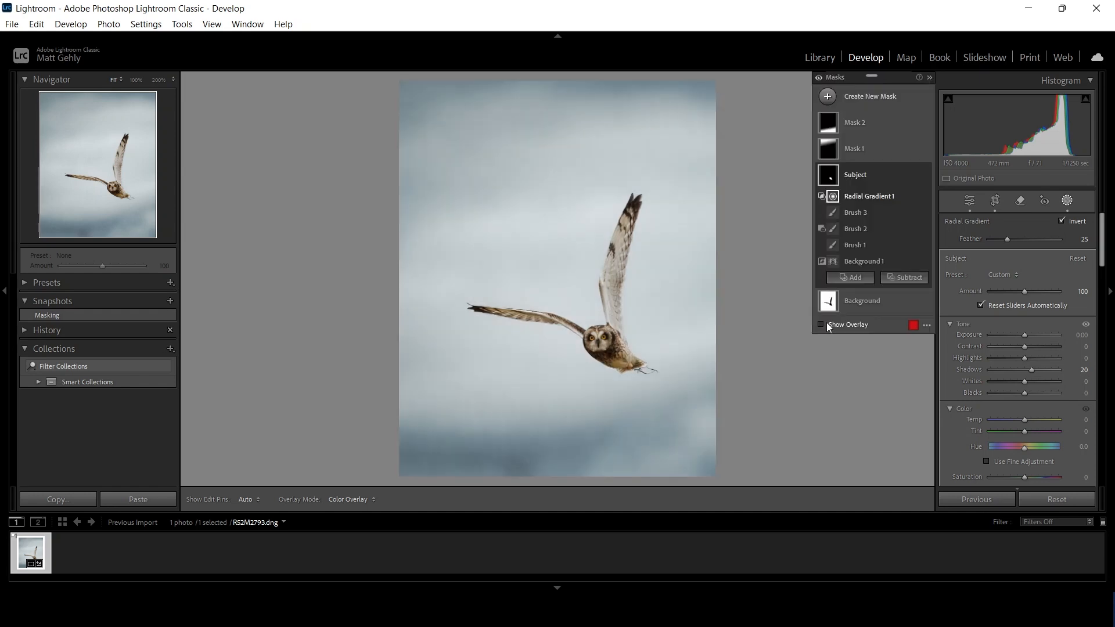
key(backslash)
key(backslash)
key(backslash)
key(backslash)
Create a new brush mask for the owl's eyes
click(158, 80)
drag(83, 219, 125, 184)
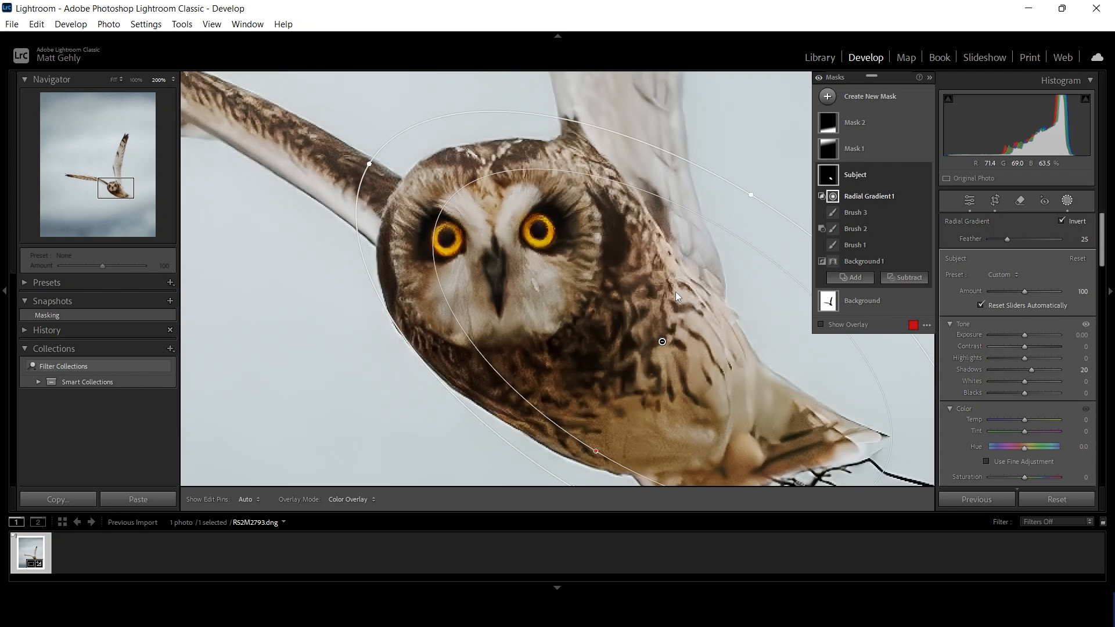
drag(1102, 240, 1098, 393)
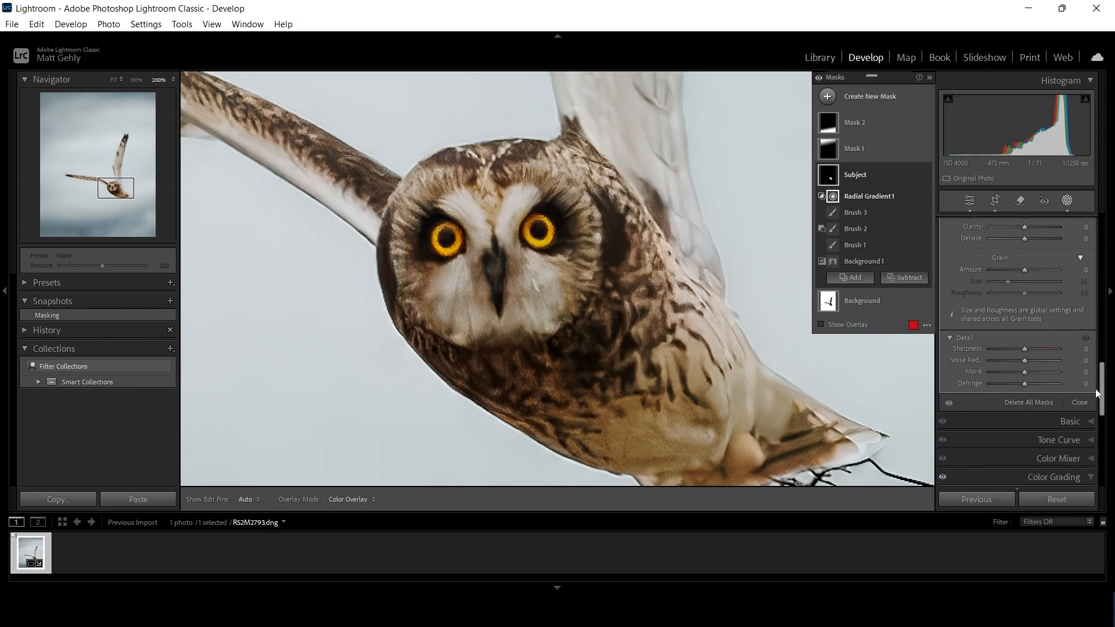
click(1080, 402)
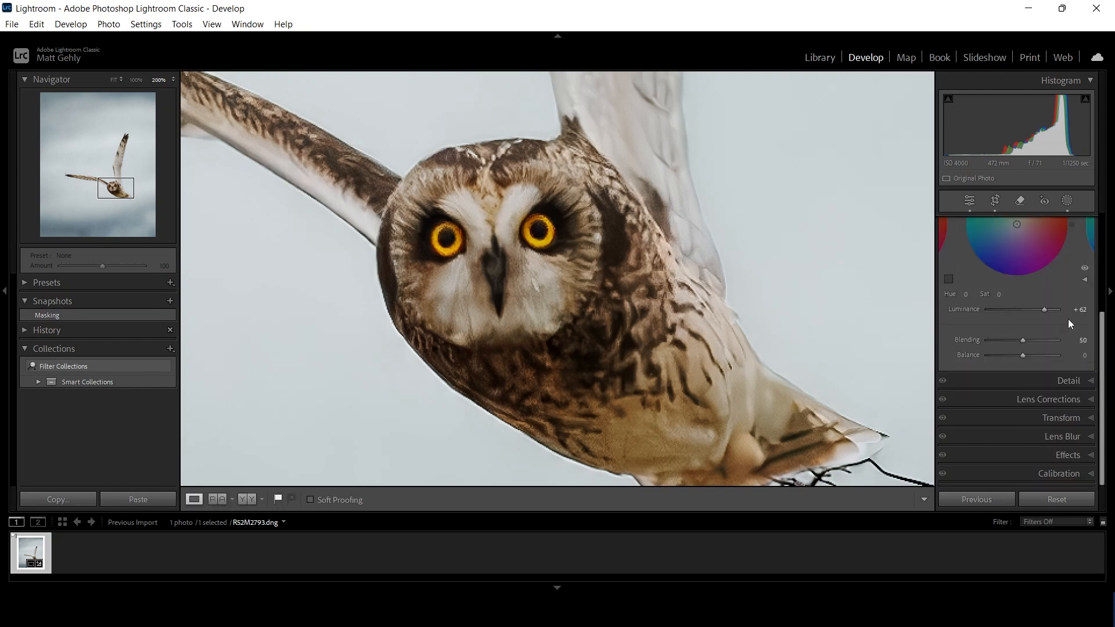
click(1067, 201)
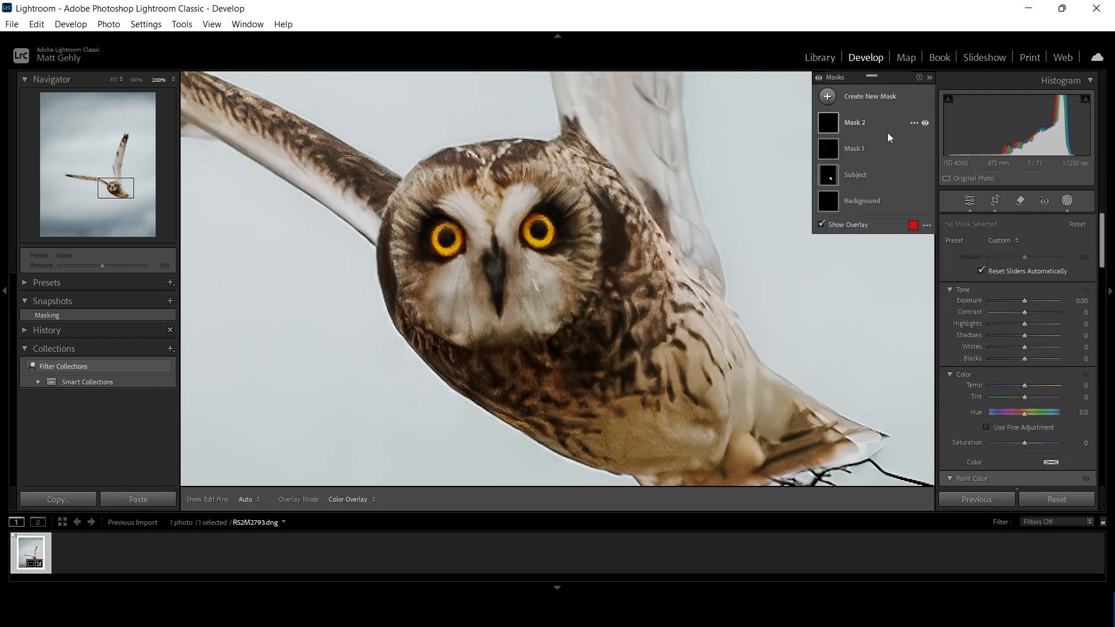
click(827, 97)
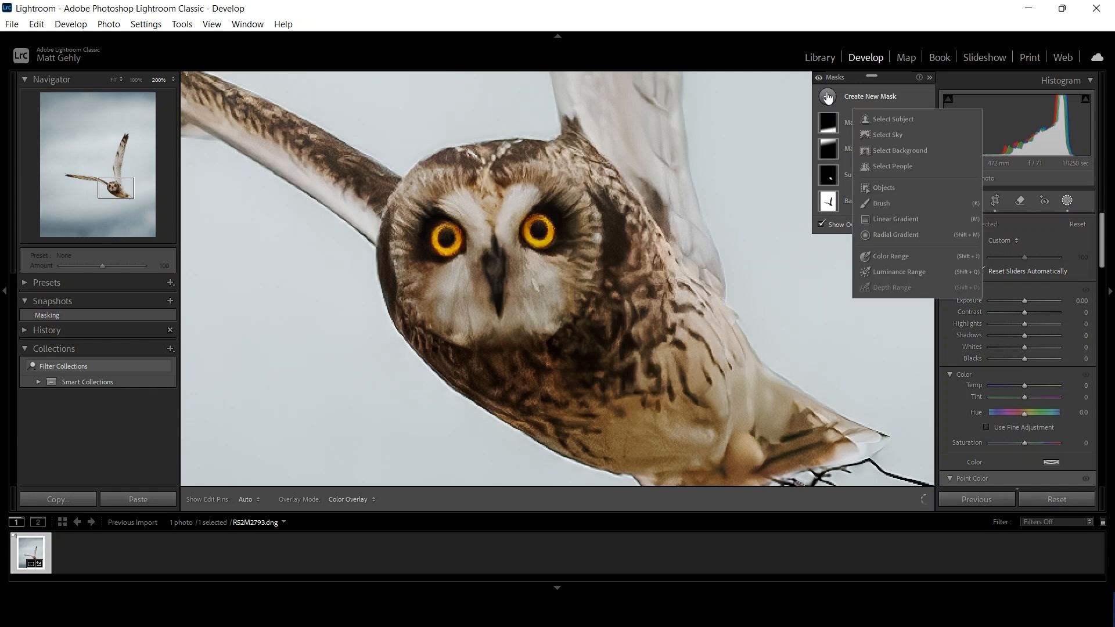
click(882, 204)
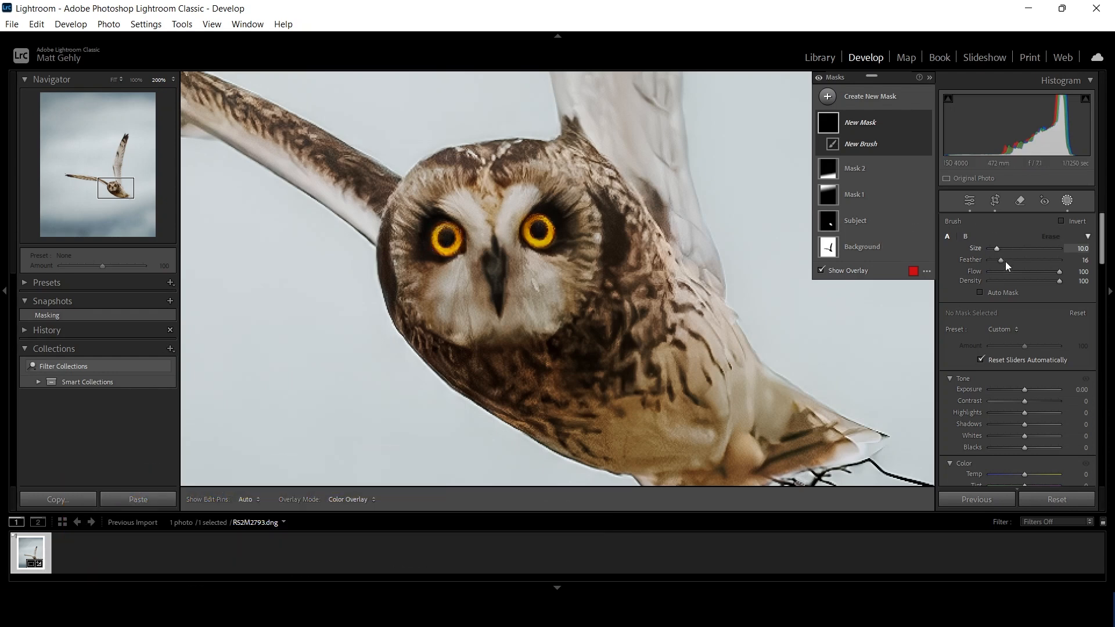
Apply the Iris Enhance preset with a size 9 brush and paint over both of the owl's eyes
click(1015, 332)
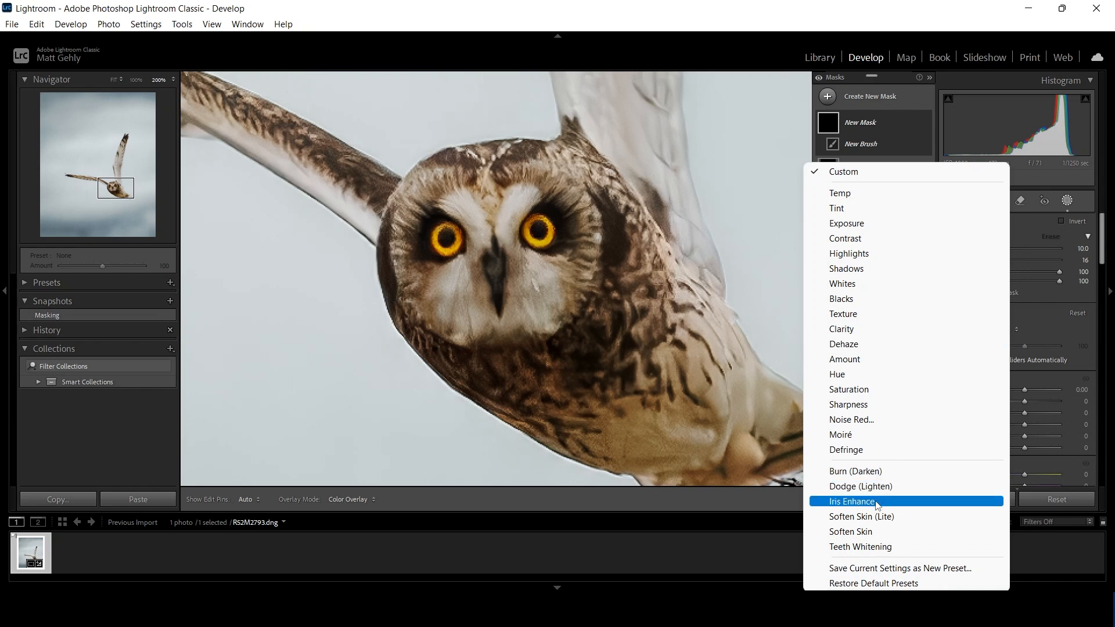
click(878, 503)
key(o)
key(bracketleft)
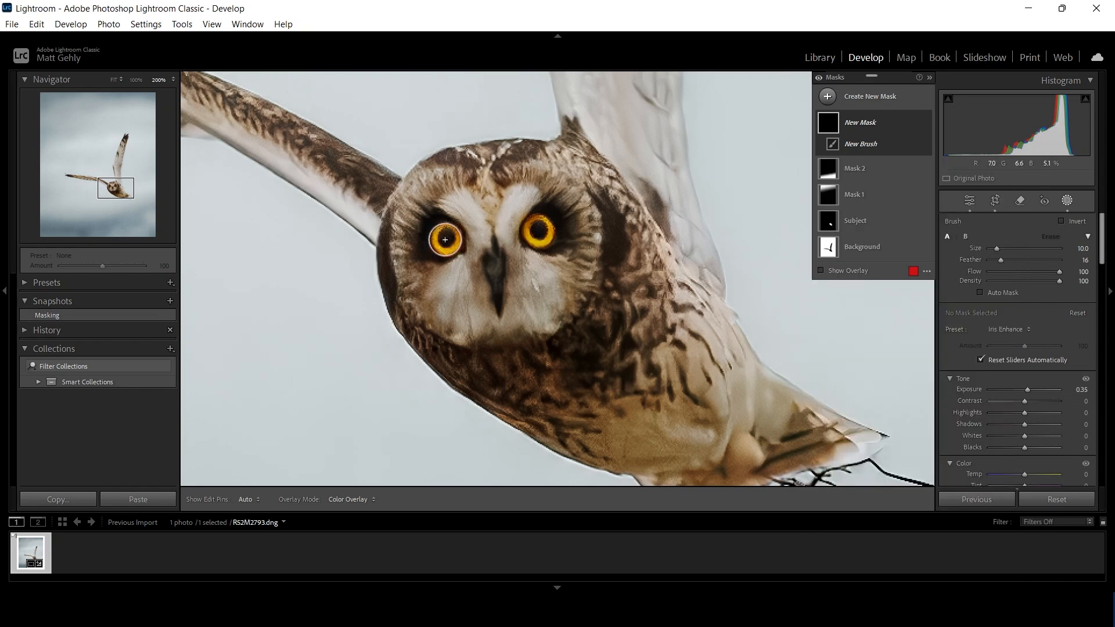
key(h)
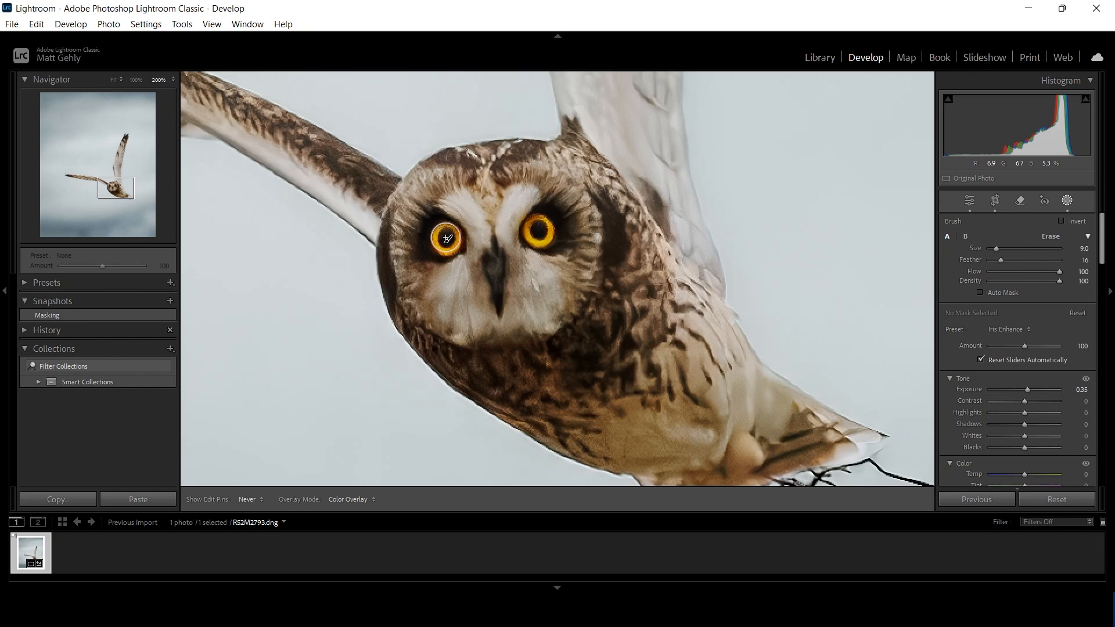
click(539, 235)
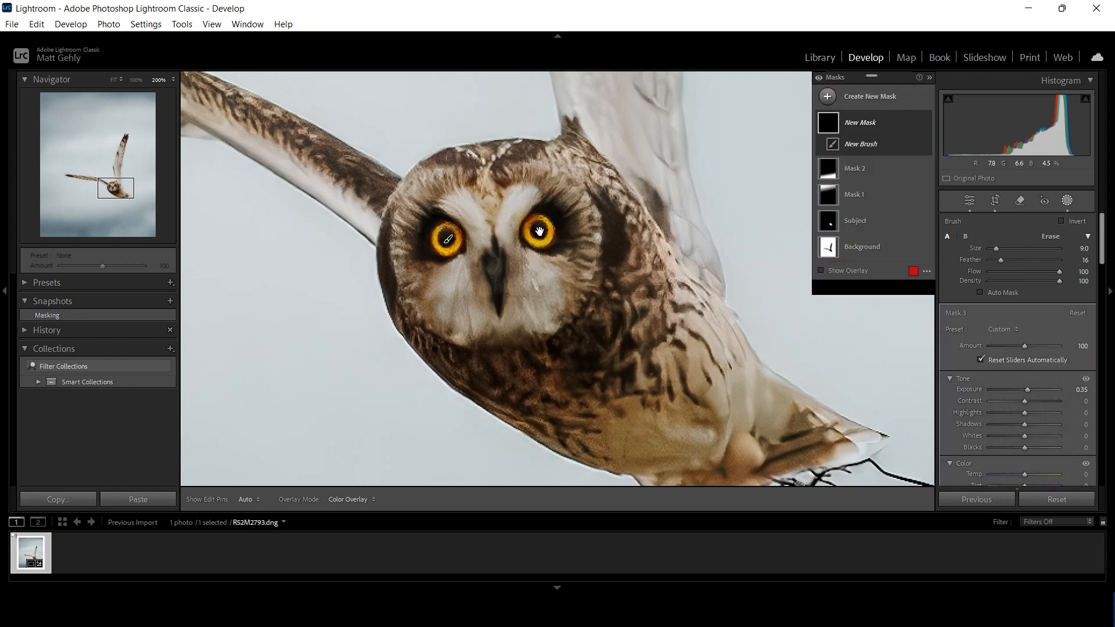